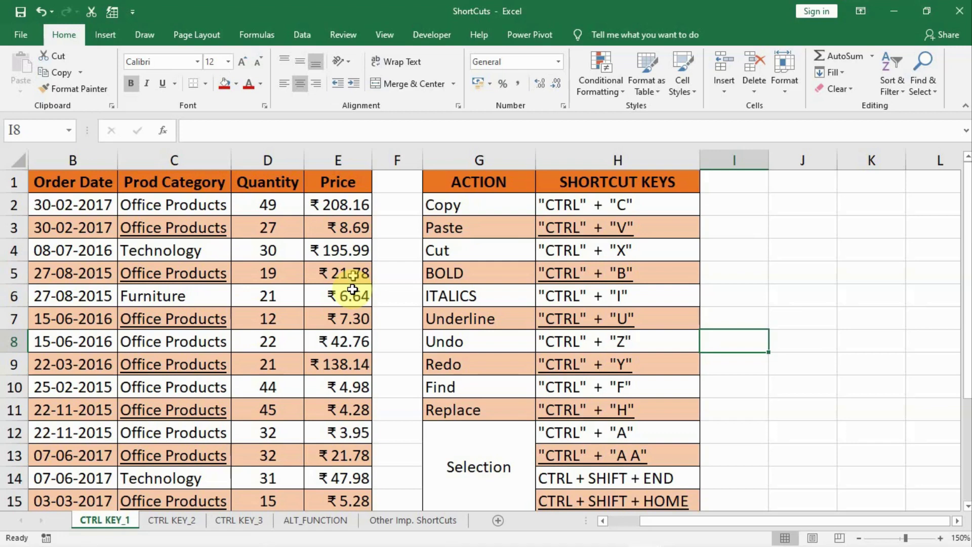
Copy the Furniture entry from C6 and paste it into cell J6.
{"action": "left_click", "coordinate": [582, 203]}
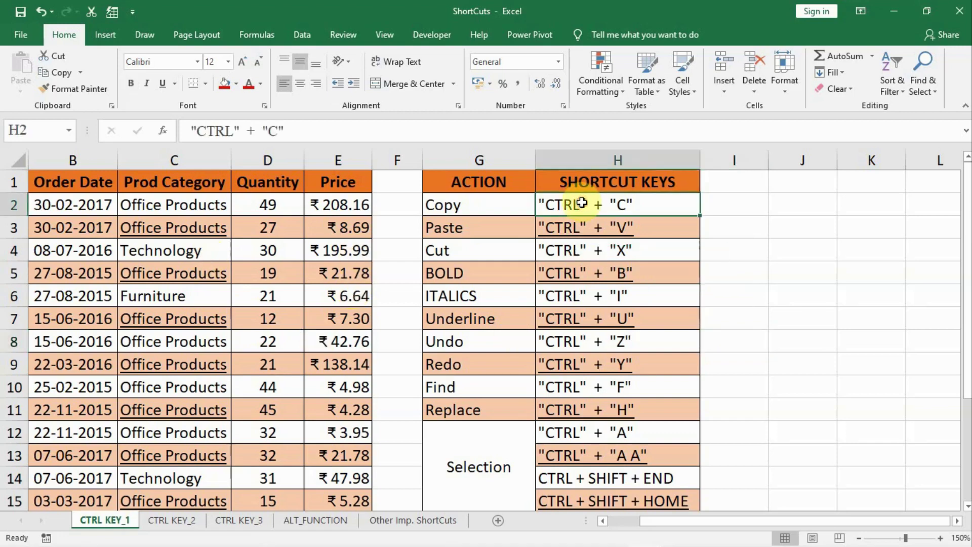
{"action": "left_click", "coordinate": [155, 293]}
{"action": "key", "text": "ctrl+c"}
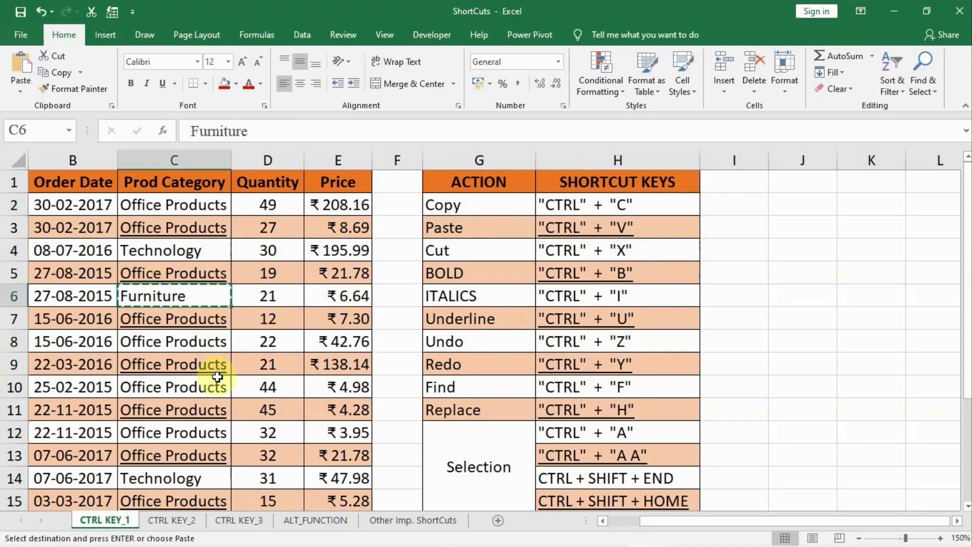
{"action": "left_click", "coordinate": [796, 300]}
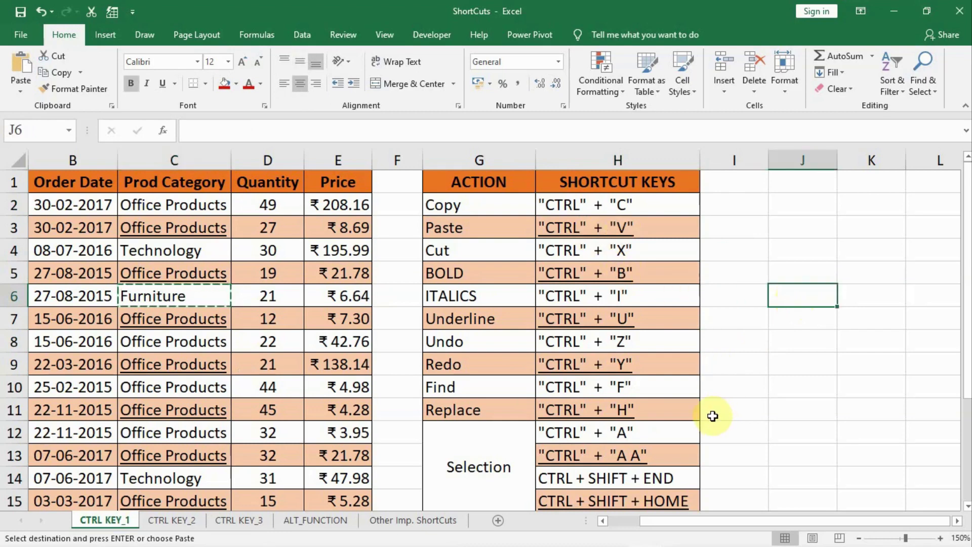
{"action": "key", "text": "ctrl+v"}
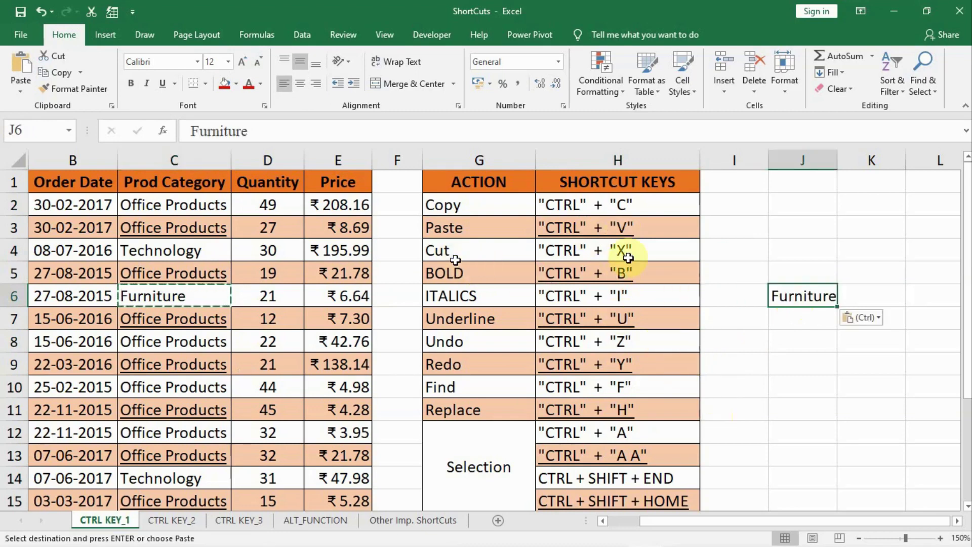
{"action": "key", "text": "Escape"}
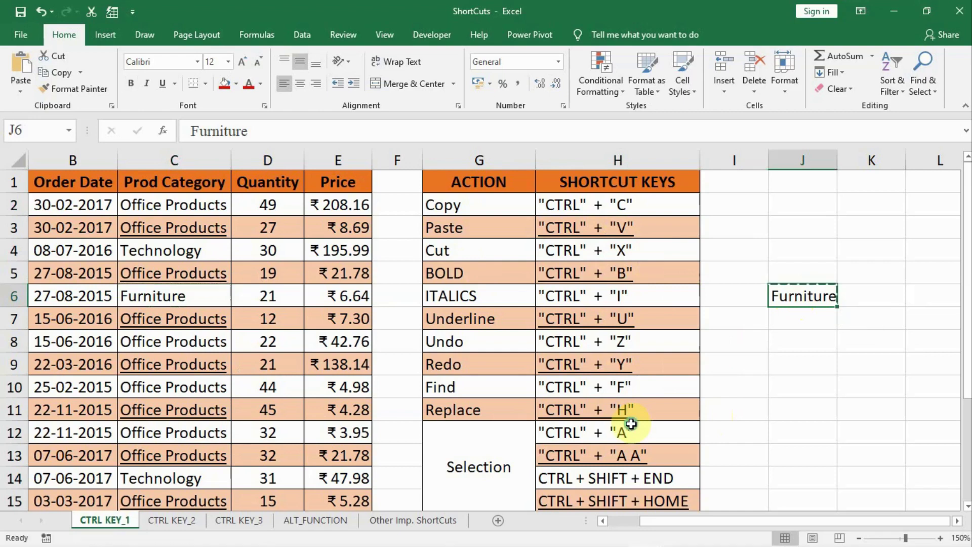
Move the Furniture text from J6 to cell J8.
{"action": "key", "text": "ctrl+c"}
{"action": "key", "text": "Down"}
{"action": "key", "text": "Down"}
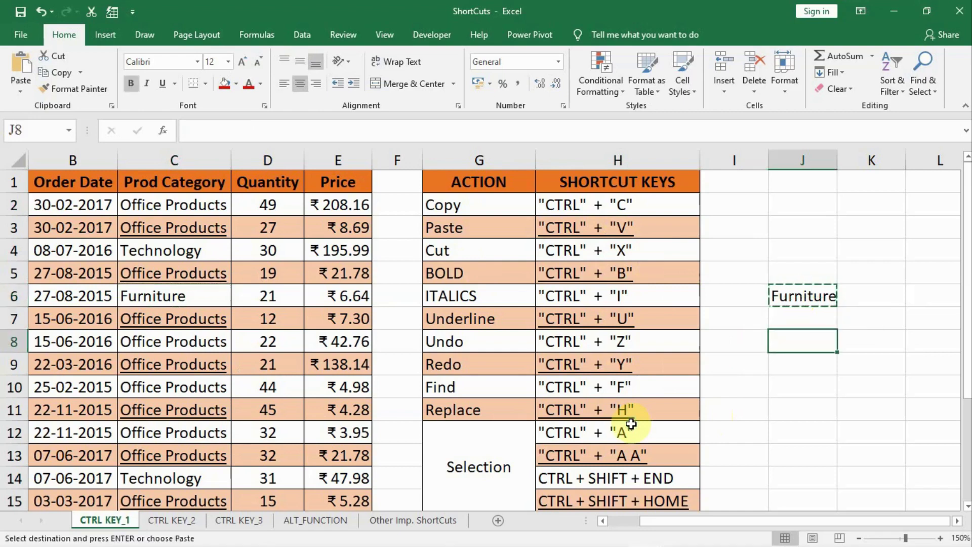
{"action": "key", "text": "Return"}
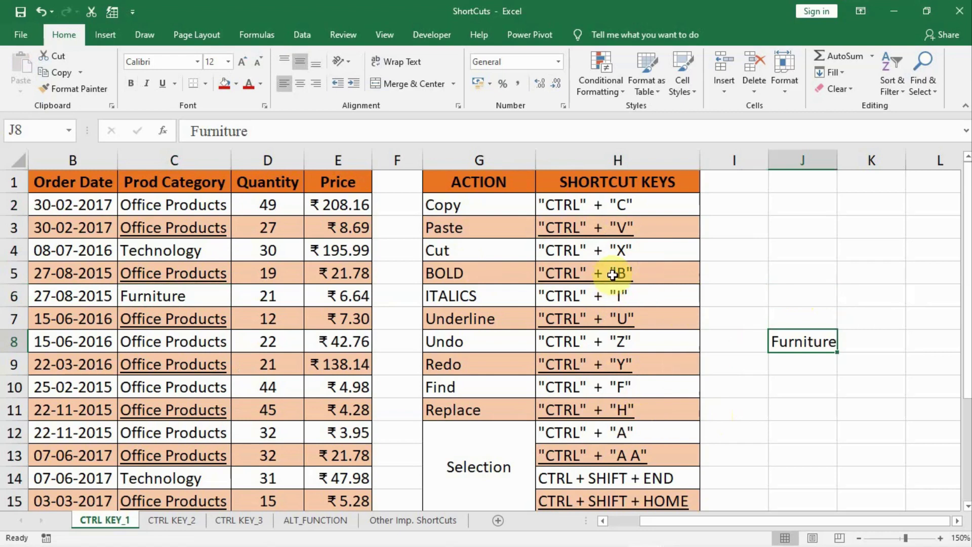
Make the Furniture text in J8 bold, italic and underlined, and fit column J's width to it.
{"action": "key", "text": "ctrl+b"}
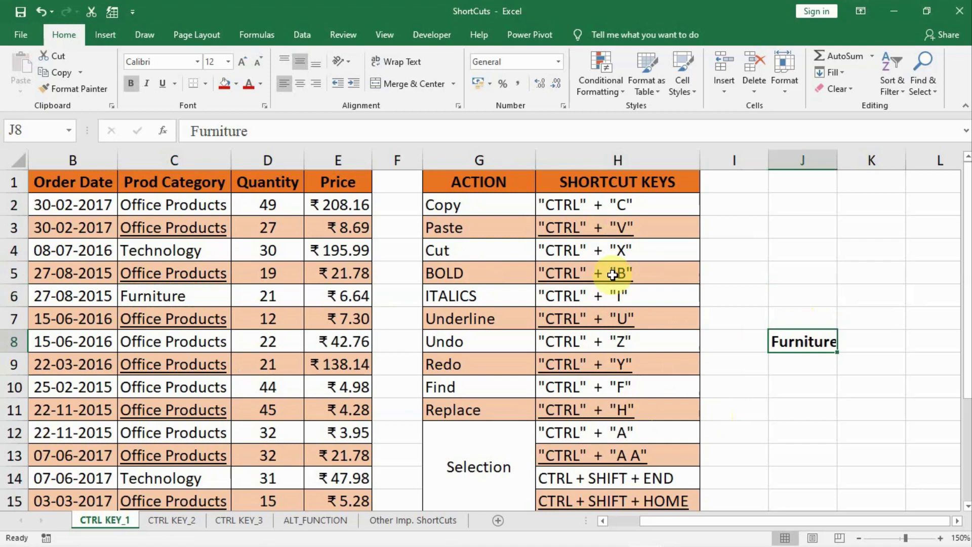
{"action": "key", "text": "ctrl+i"}
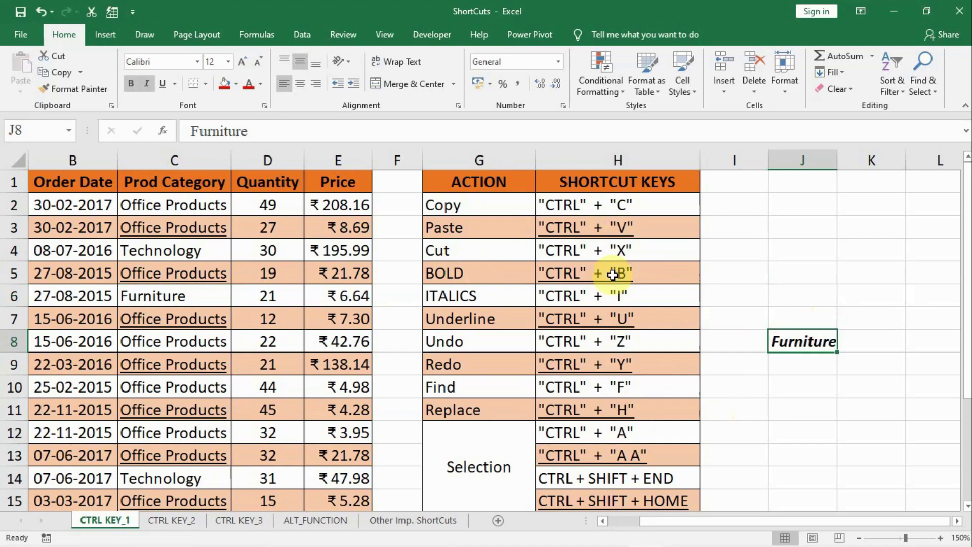
{"action": "key", "text": "ctrl+u"}
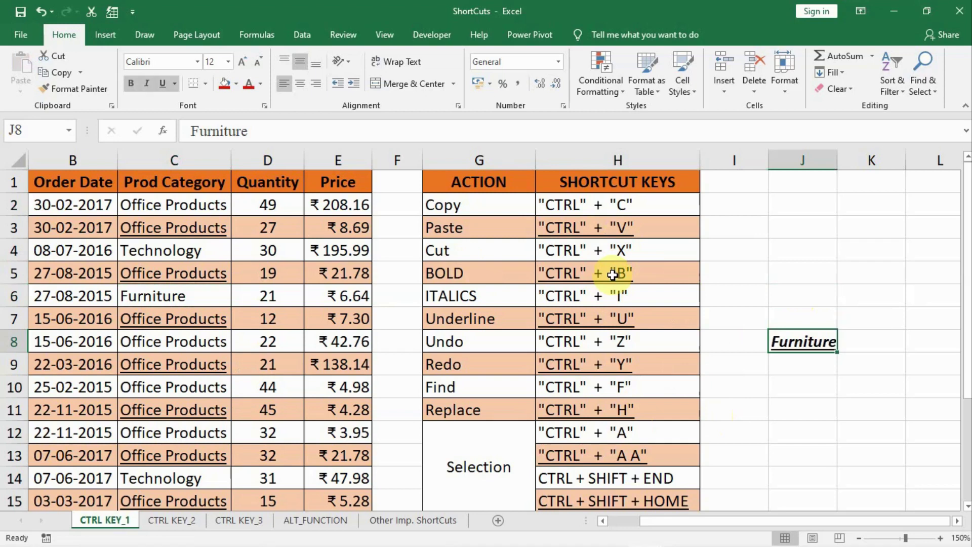
{"action": "double_click", "coordinate": [835, 157]}
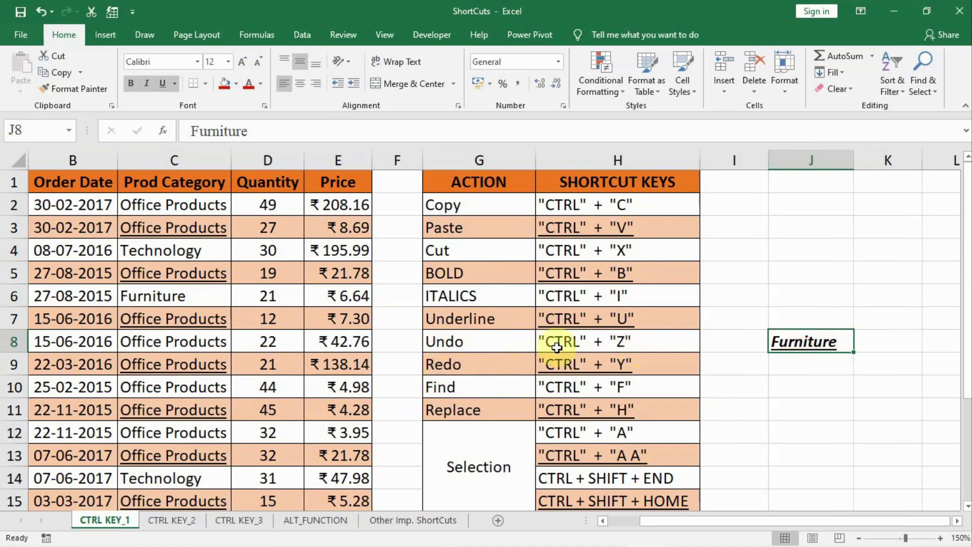
Undo column J's width change, the text formatting, the move to J8 and the paste into J6, and cancel the pending copy.
{"action": "key", "text": "ctrl+z"}
{"action": "key", "text": "ctrl+z"}
{"action": "key", "text": "ctrl+z"}
{"action": "key", "text": "ctrl+z"}
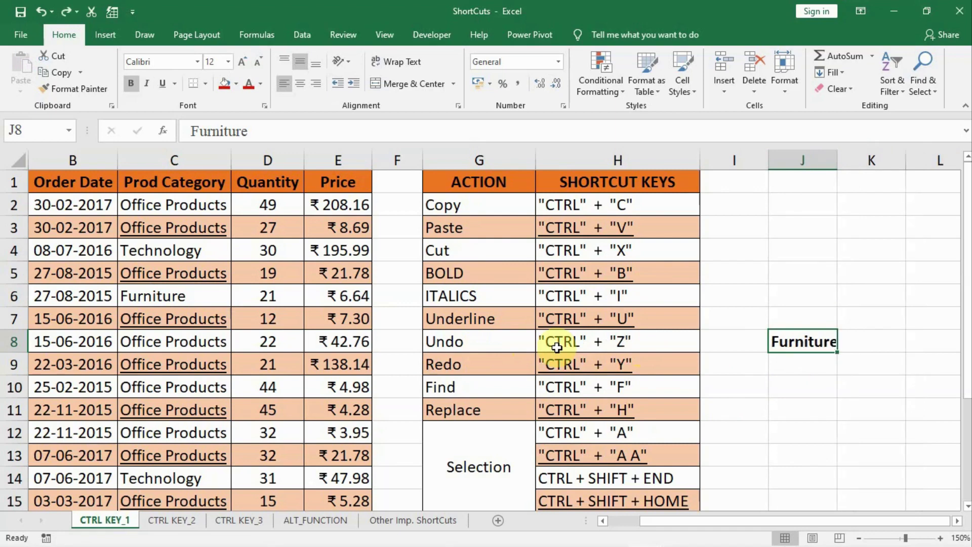
{"action": "key", "text": "ctrl+z"}
{"action": "key", "text": "ctrl+z"}
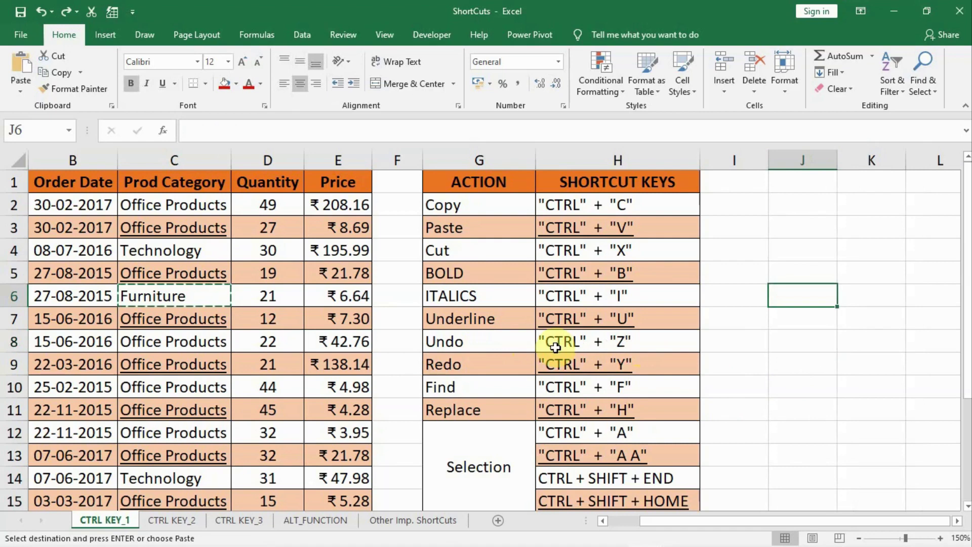
{"action": "key", "text": "Escape"}
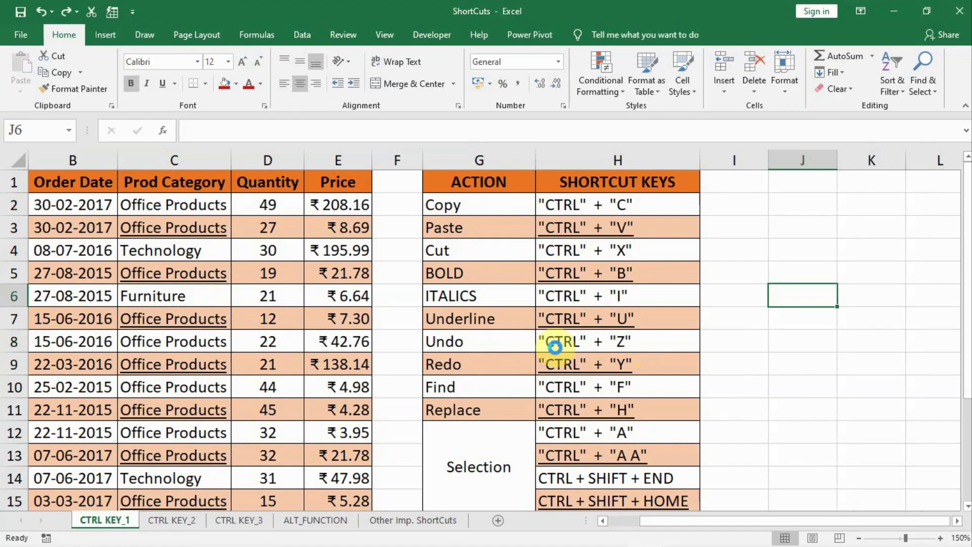
Redo the last two undone actions and undo them again.
{"action": "key", "text": "ctrl+y"}
{"action": "key", "text": "ctrl+y"}
{"action": "key", "text": "ctrl+z"}
{"action": "key", "text": "ctrl+z"}
Select the Find shortcut cell H10, open the Find dialog to view it, and close it.
{"action": "left_click_drag", "start_coordinate": [473, 207], "coordinate": [613, 363]}
{"action": "left_click", "coordinate": [601, 386]}
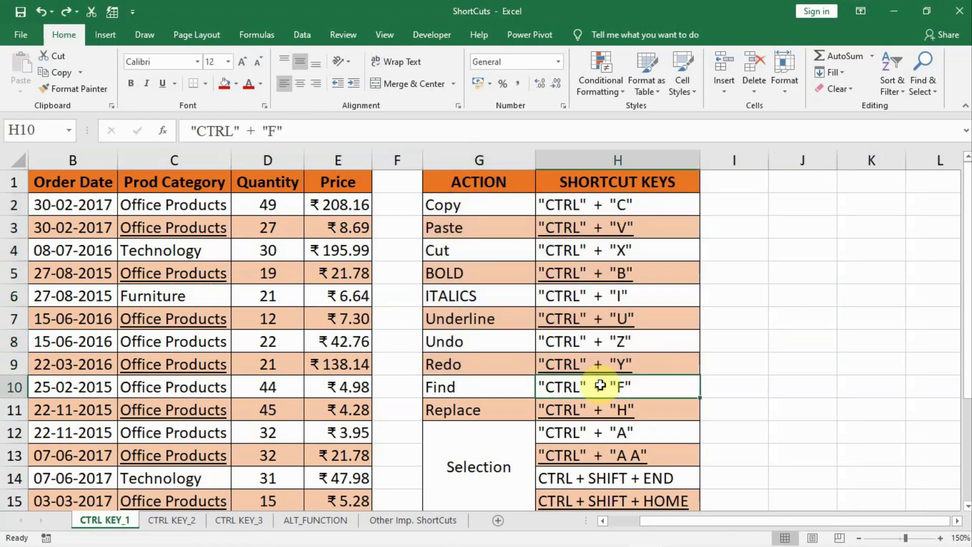
{"action": "key", "text": "ctrl+f"}
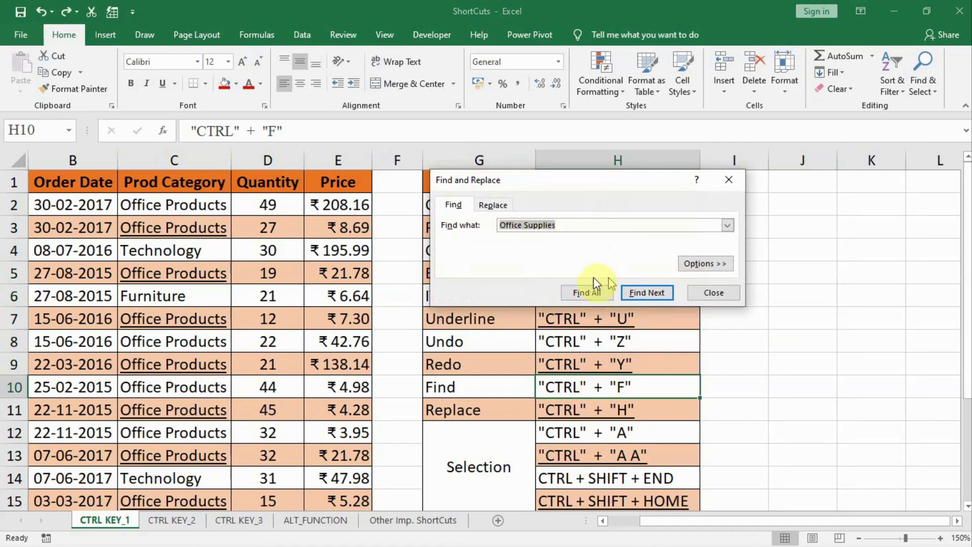
{"action": "left_click", "coordinate": [713, 291]}
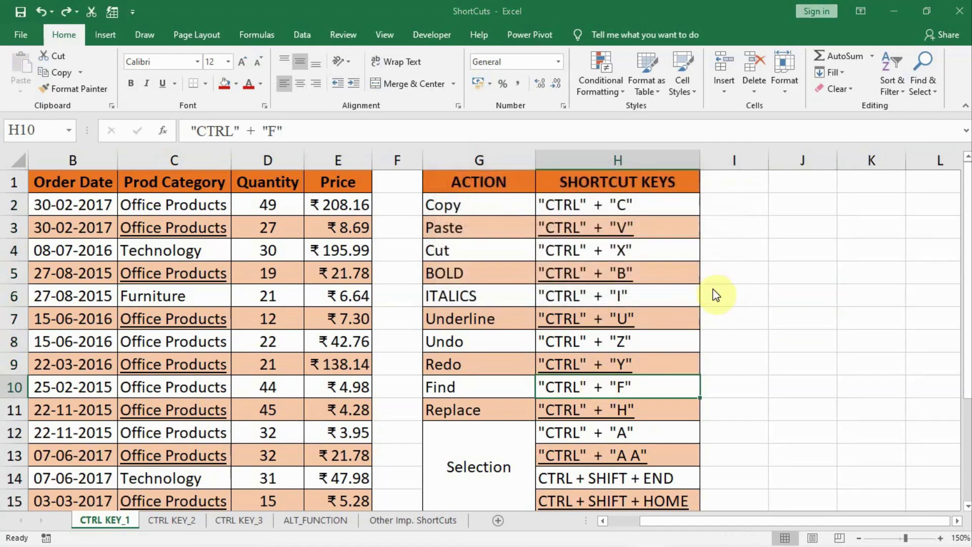
Open the Replace dialog, clear the replacement text, and set the search text to Office Products.
{"action": "key", "text": "ctrl+h"}
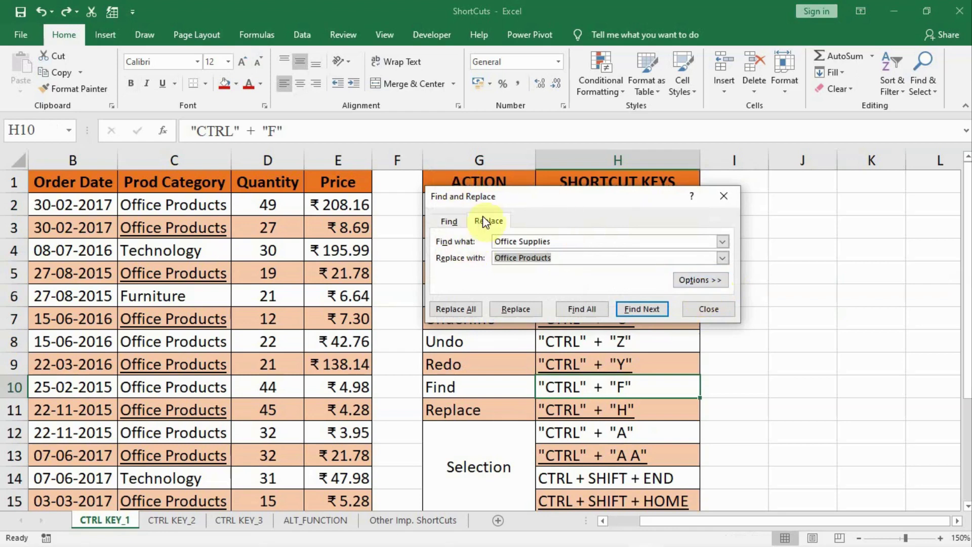
{"action": "left_click", "coordinate": [451, 222]}
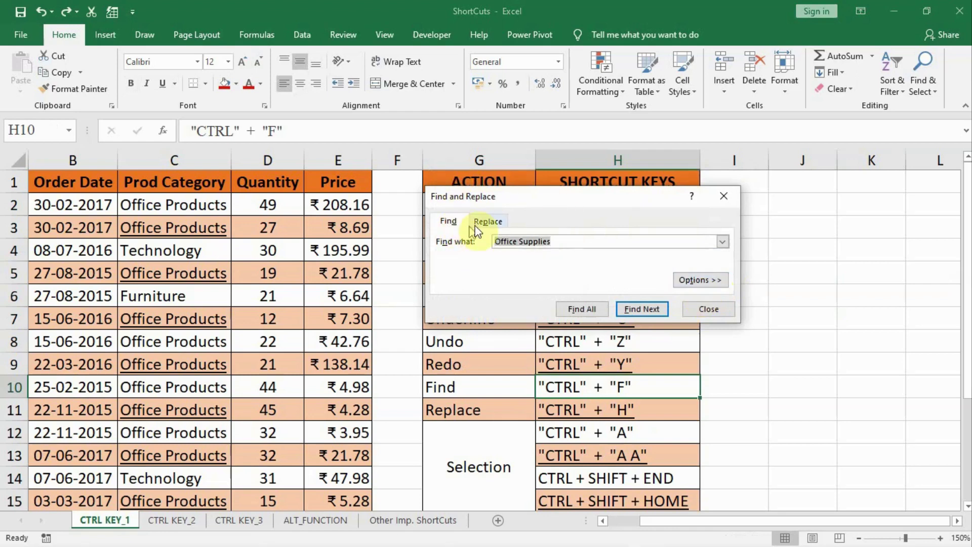
{"action": "left_click", "coordinate": [489, 222]}
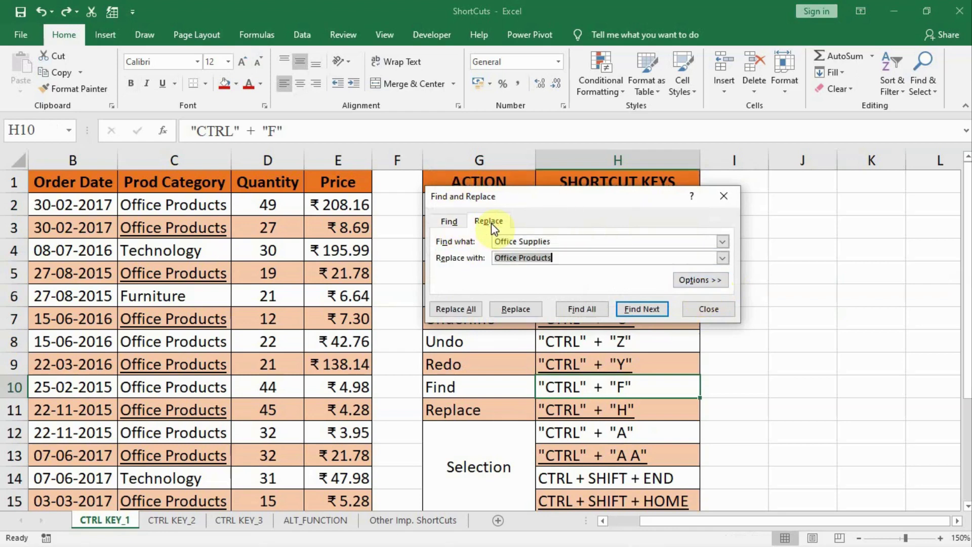
{"action": "left_click", "coordinate": [534, 242]}
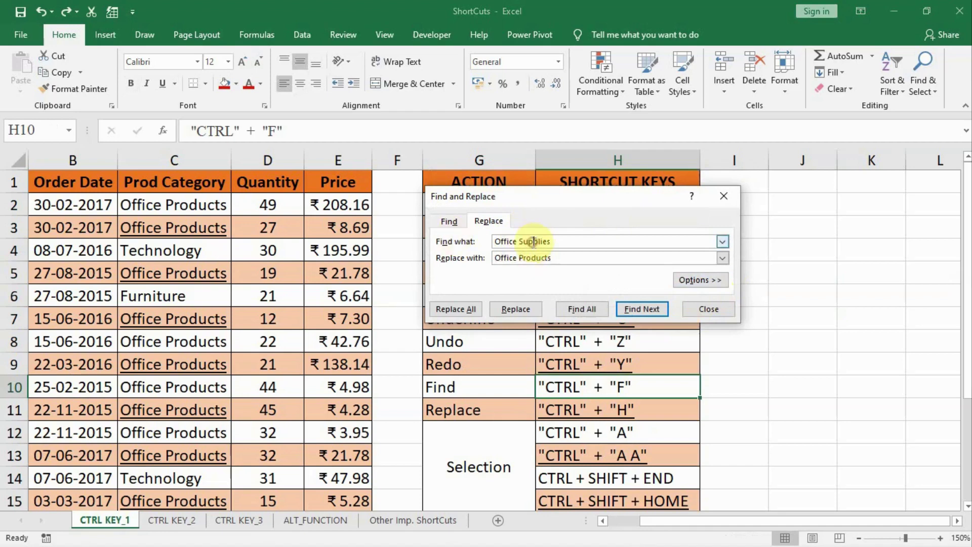
{"action": "left_click", "coordinate": [551, 260]}
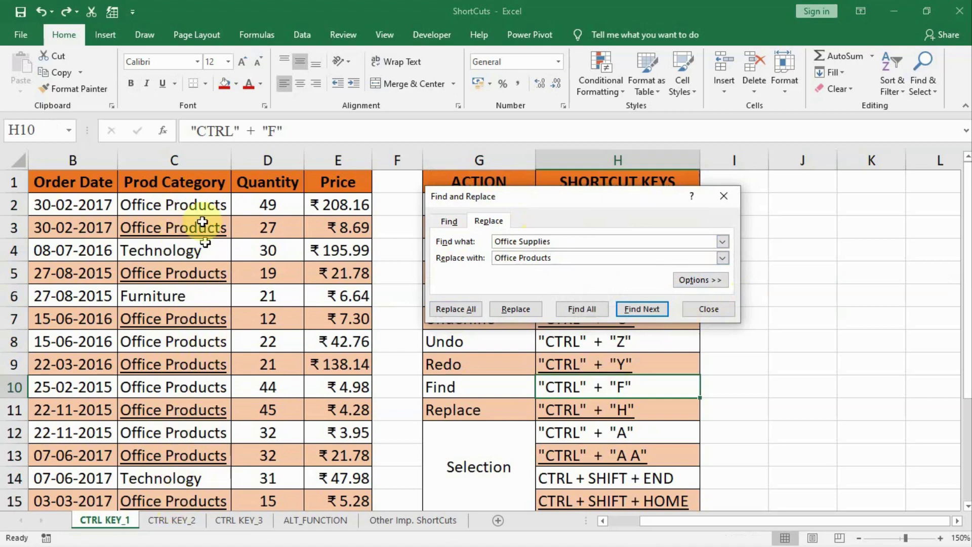
{"action": "left_click_drag", "start_coordinate": [553, 259], "coordinate": [442, 247]}
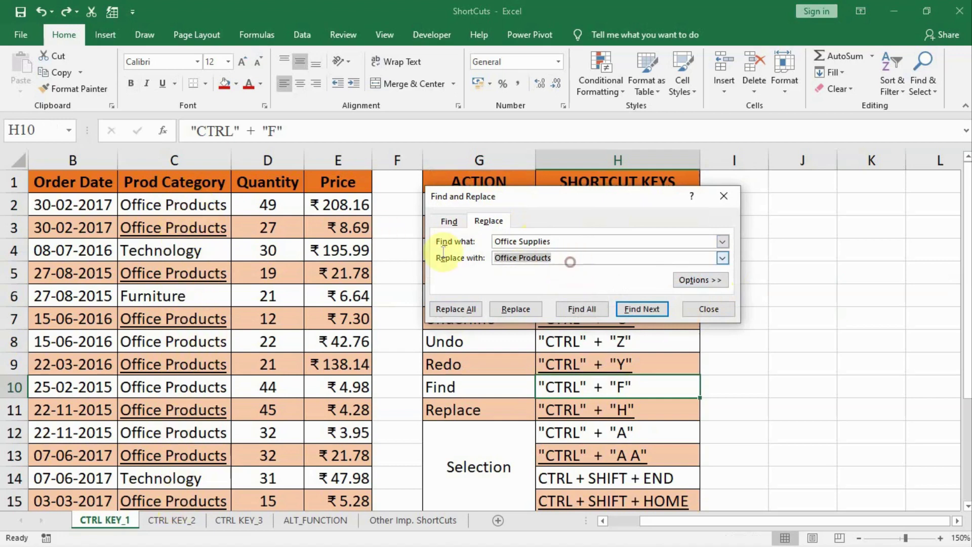
{"action": "key", "text": "BackSpace"}
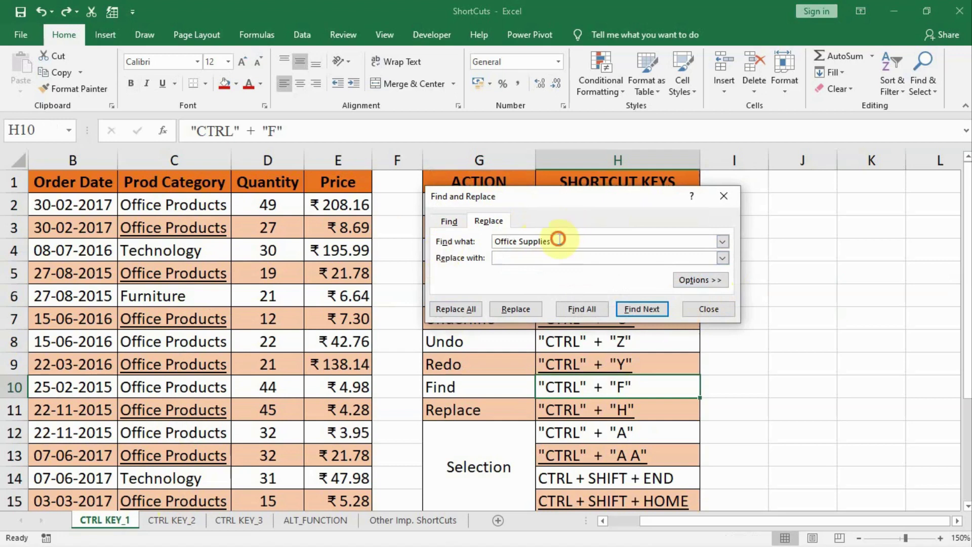
{"action": "left_click_drag", "start_coordinate": [557, 238], "coordinate": [386, 228]}
{"action": "key", "text": "ctrl+v"}
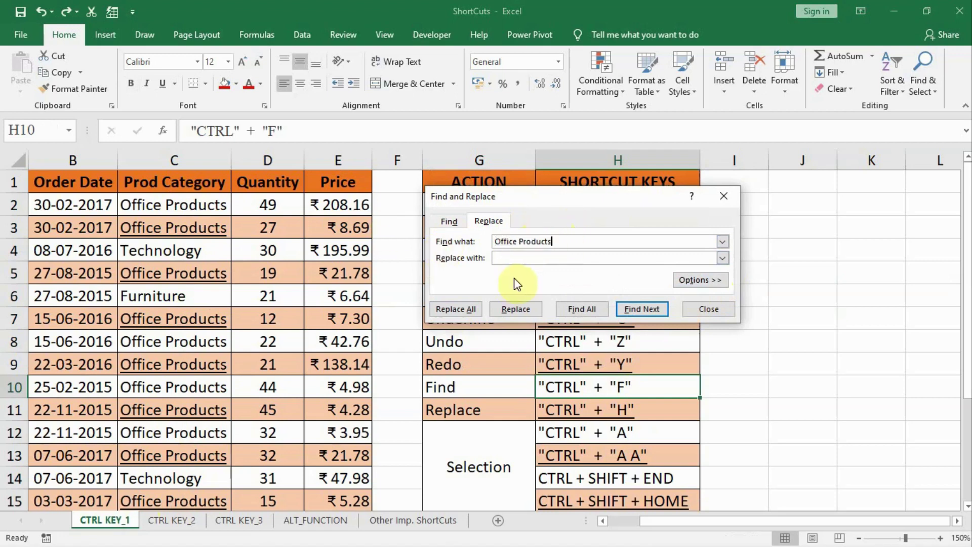
Replace all occurrences of Office Products with Office Supplies and close the Find and Replace dialog.
{"action": "left_click", "coordinate": [531, 258]}
{"action": "key", "text": "ctrl+v"}
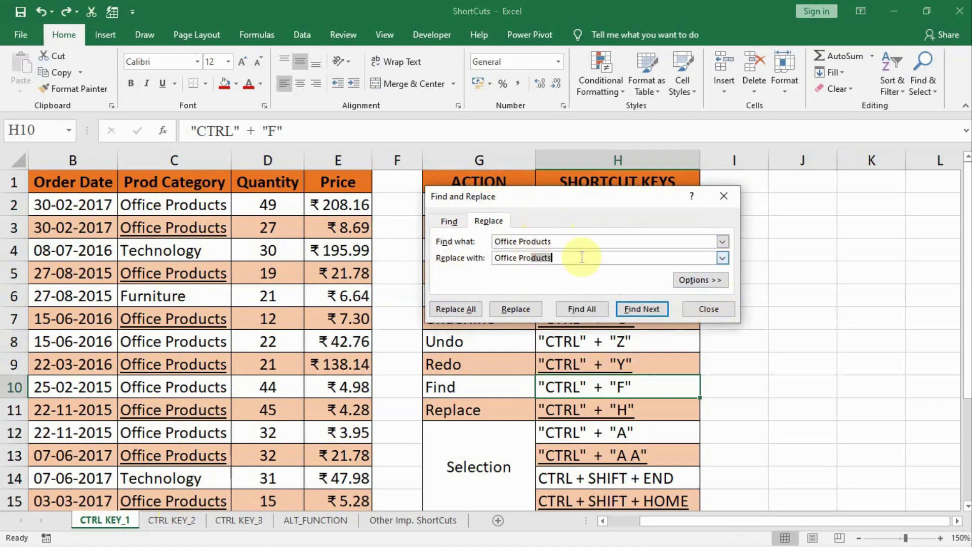
{"action": "key", "text": "BackSpace"}
{"action": "key", "text": "BackSpace"}
{"action": "key", "text": "BackSpace"}
{"action": "key", "text": "BackSpace"}
{"action": "key", "text": "BackSpace"}
{"action": "key", "text": "BackSpace"}
{"action": "key", "text": "BackSpace"}
{"action": "key", "text": "BackSpace"}
{"action": "type", "text": "Supp"}
{"action": "left_click", "coordinate": [455, 306]}
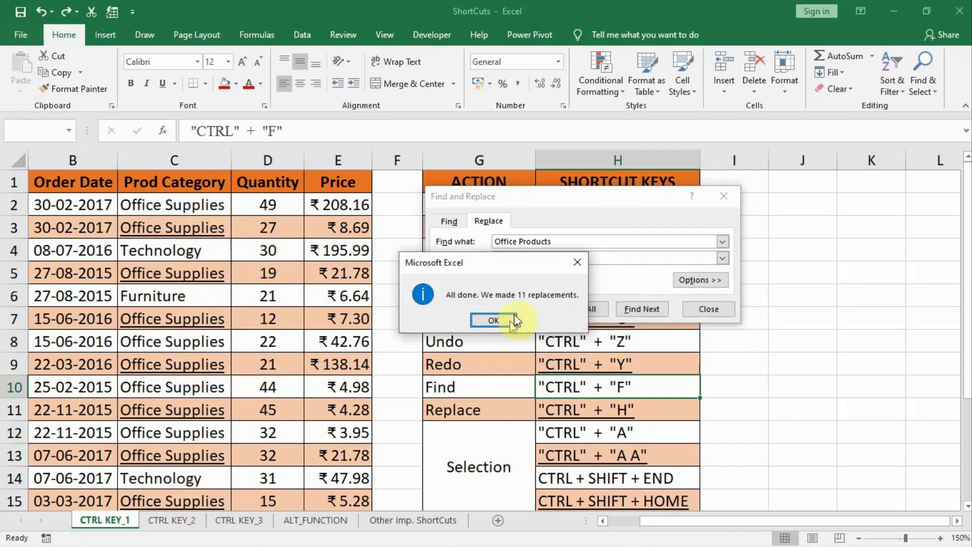
{"action": "left_click", "coordinate": [490, 320]}
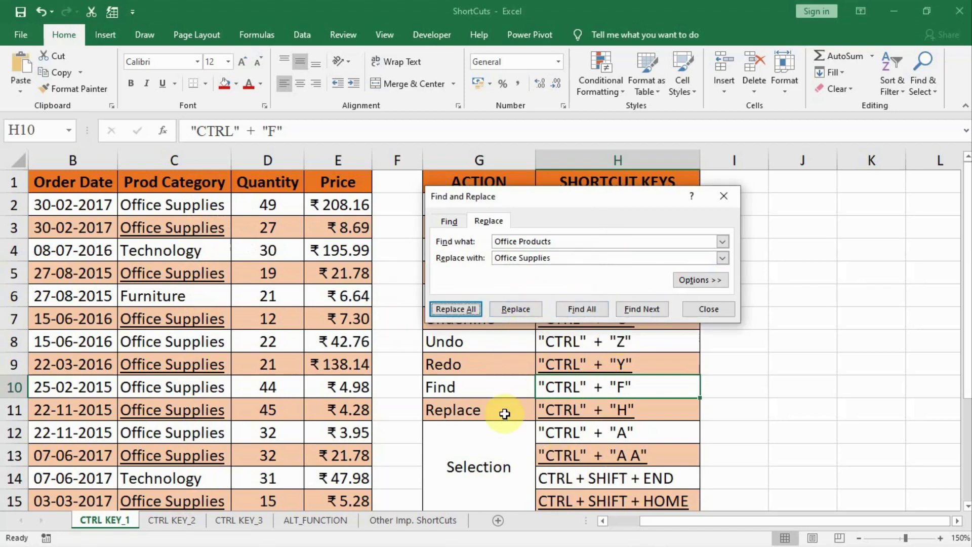
{"action": "left_click", "coordinate": [585, 431]}
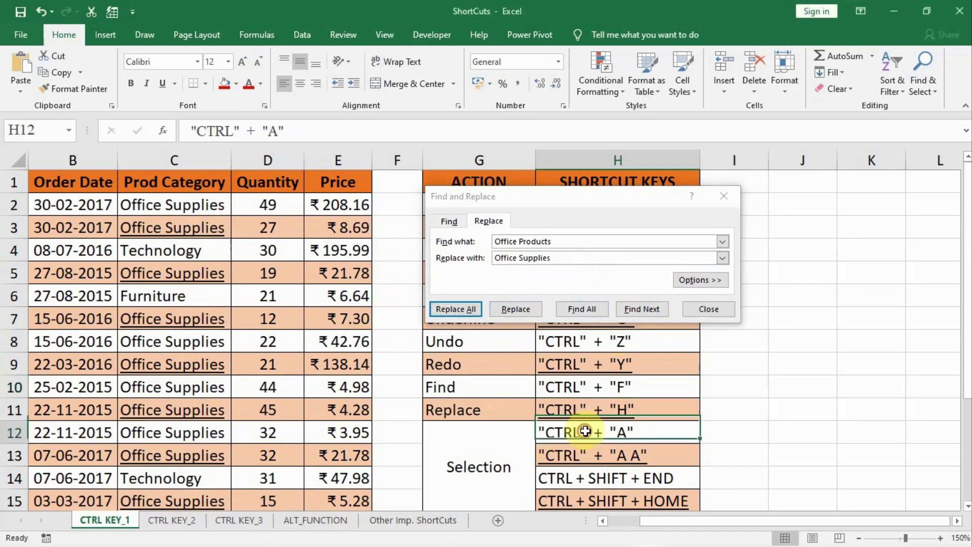
{"action": "left_click", "coordinate": [712, 310]}
Select the whole order table starting from C8, extend the selection to the entire sheet, and deselect it by selecting I8.
{"action": "left_click", "coordinate": [180, 350]}
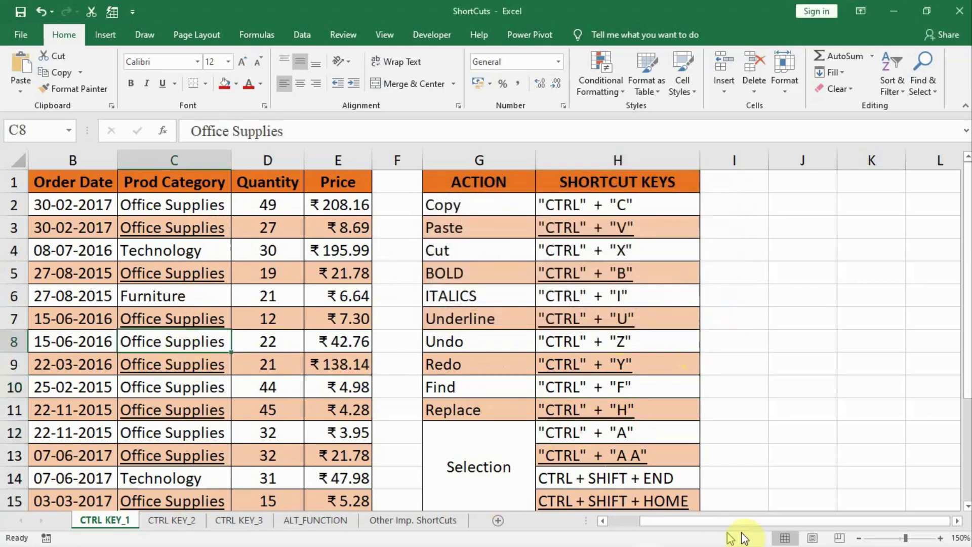
{"action": "left_click_drag", "start_coordinate": [764, 522], "coordinate": [701, 522]}
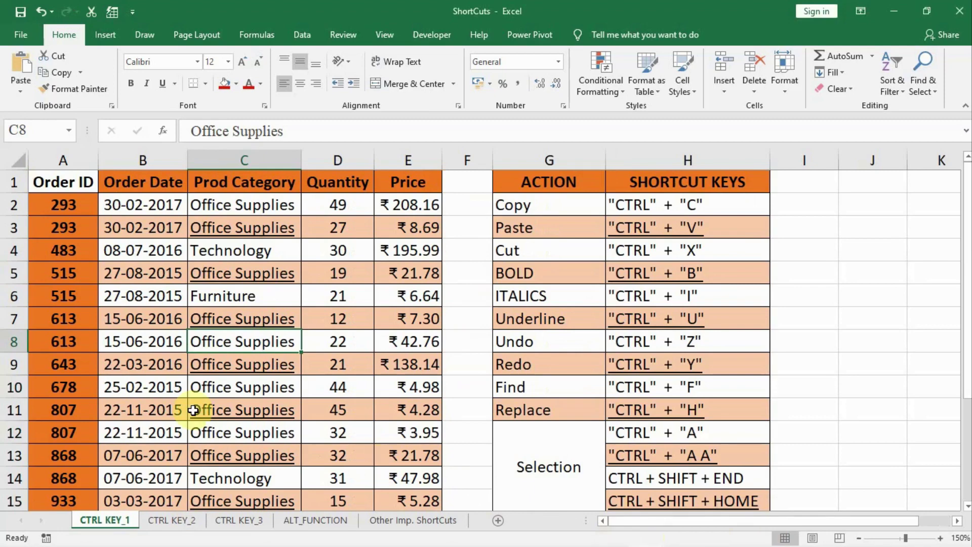
{"action": "key", "text": "ctrl+a"}
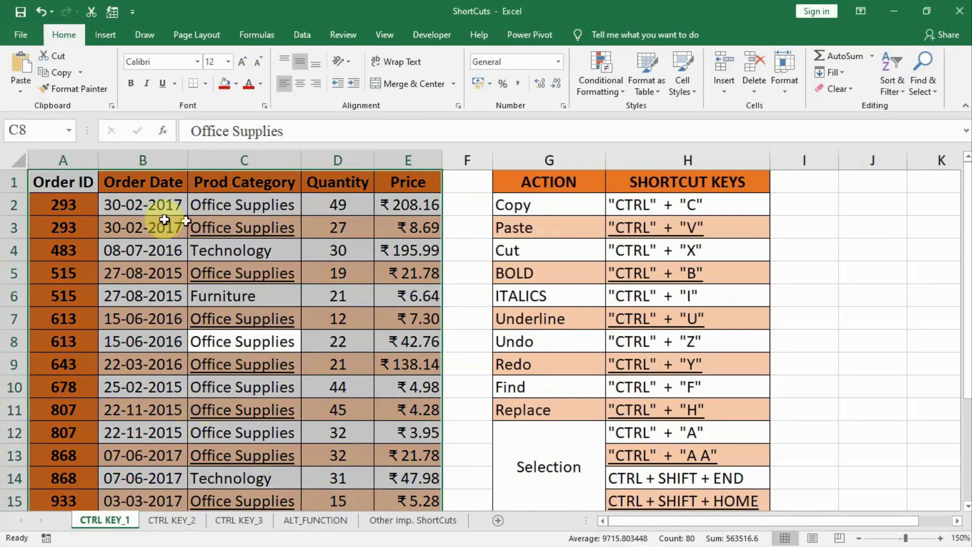
{"action": "scroll", "coordinate": [76, 357], "scroll_direction": "down", "scroll_amount": 3}
{"action": "scroll", "coordinate": [190, 373], "scroll_direction": "up", "scroll_amount": 3}
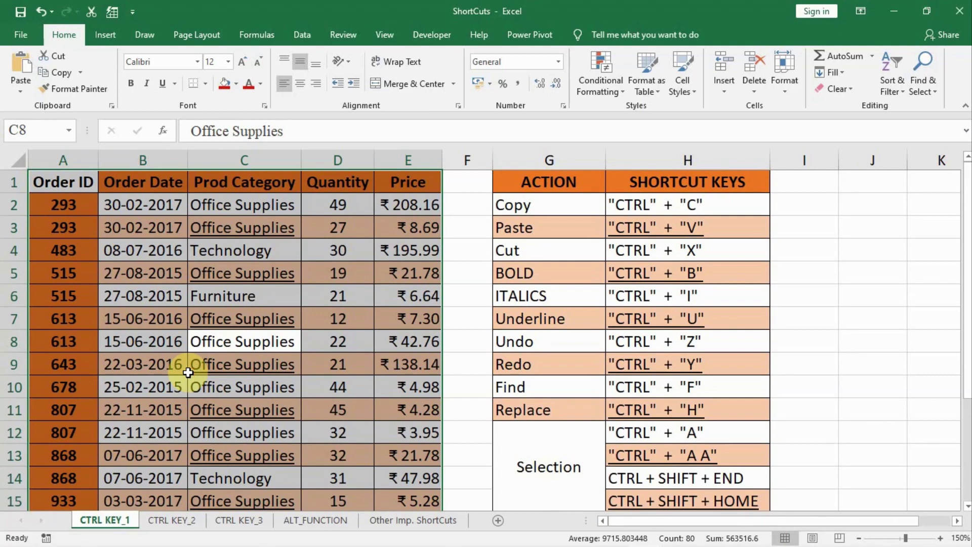
{"action": "key", "text": "ctrl+a"}
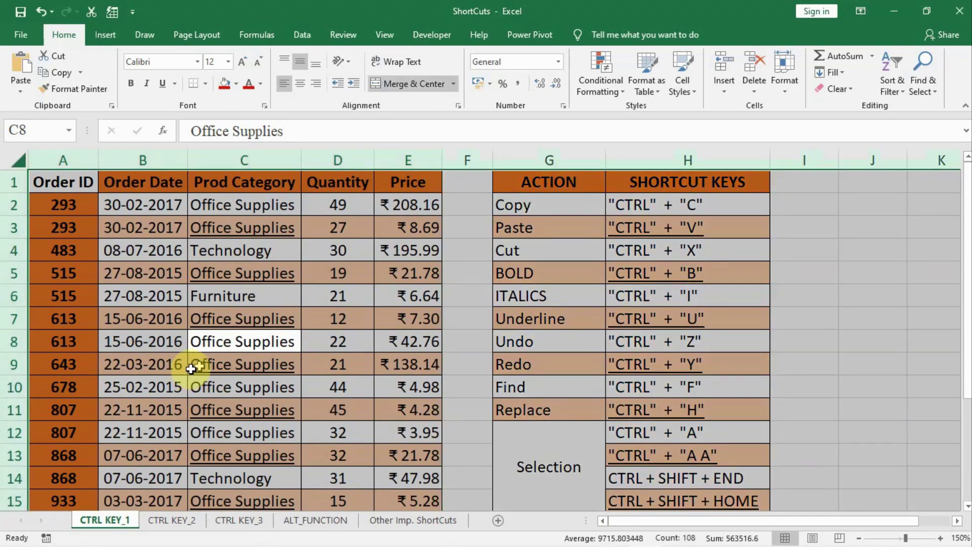
{"action": "left_click", "coordinate": [810, 344]}
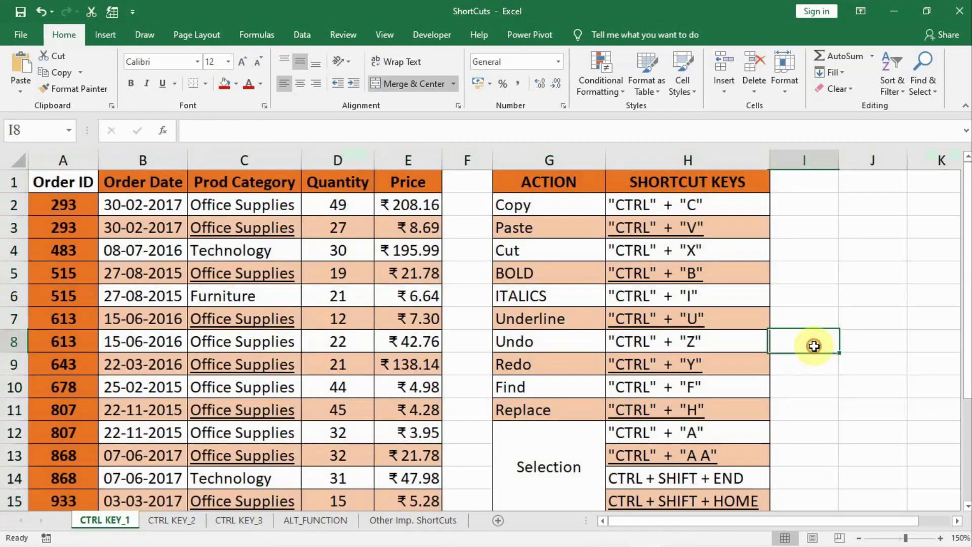
Select the entire sheet starting from the empty cell J8, and deselect it by selecting the shortcut cell H14.
{"action": "left_click", "coordinate": [859, 343]}
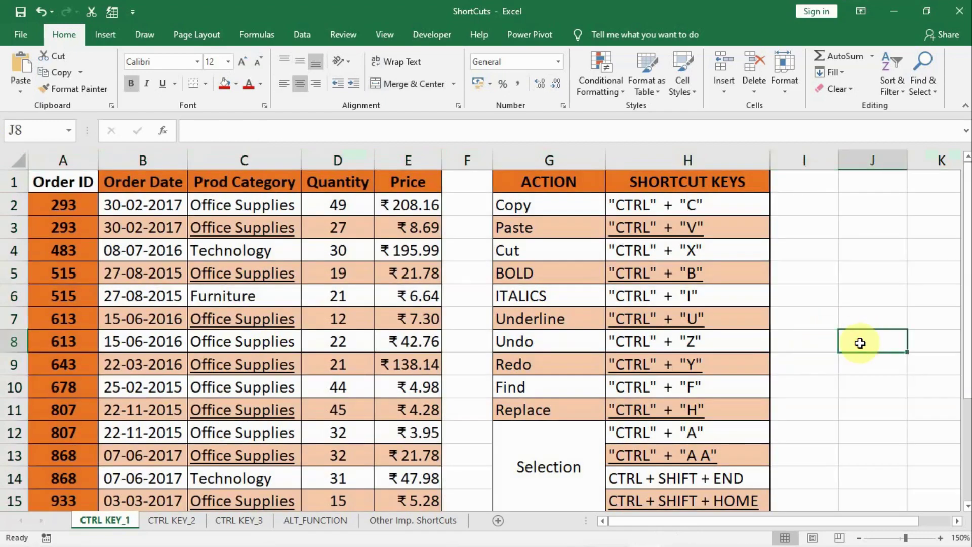
{"action": "key", "text": "ctrl+a"}
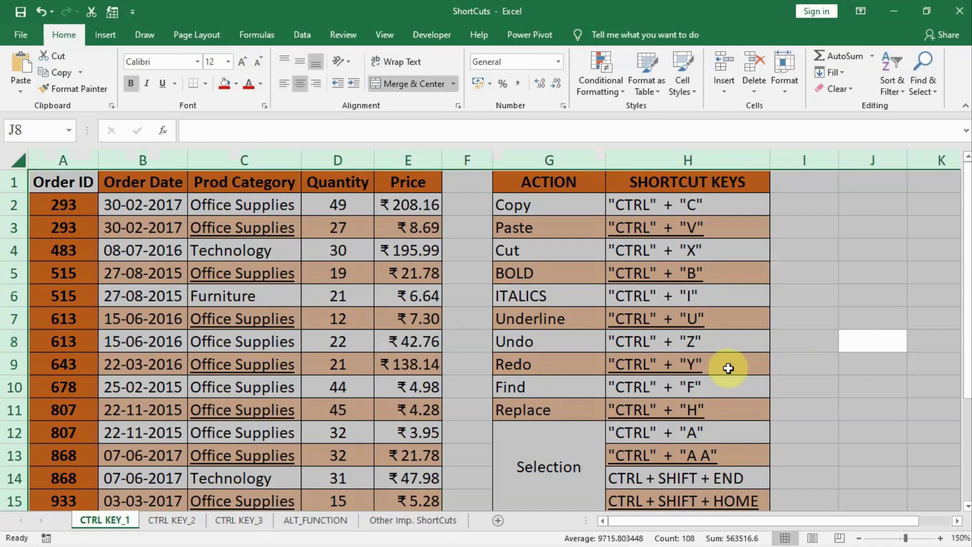
{"action": "left_click", "coordinate": [691, 478]}
Select the range from the last Price cell E16 back to the start of the sheet at A1.
{"action": "scroll", "coordinate": [691, 501], "scroll_direction": "down", "scroll_amount": 2}
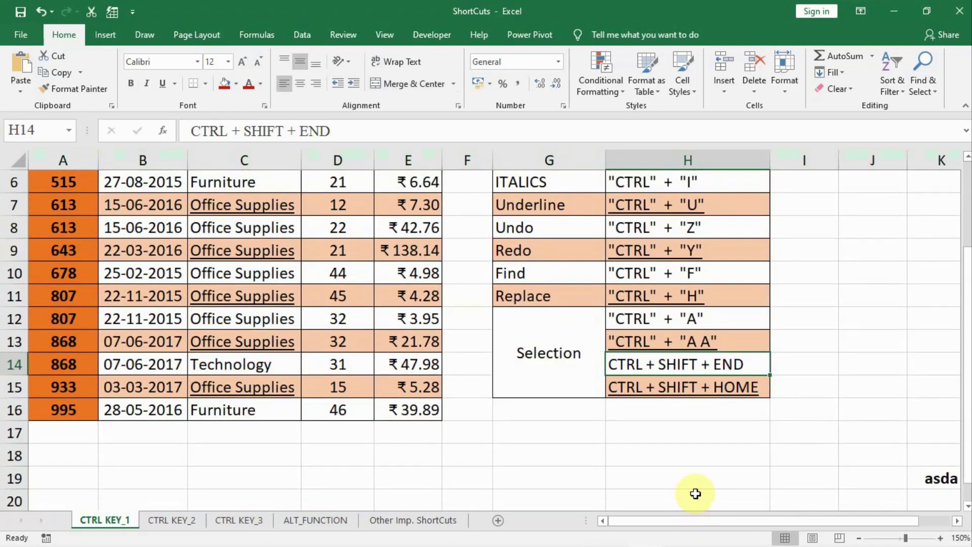
{"action": "left_click", "coordinate": [402, 410]}
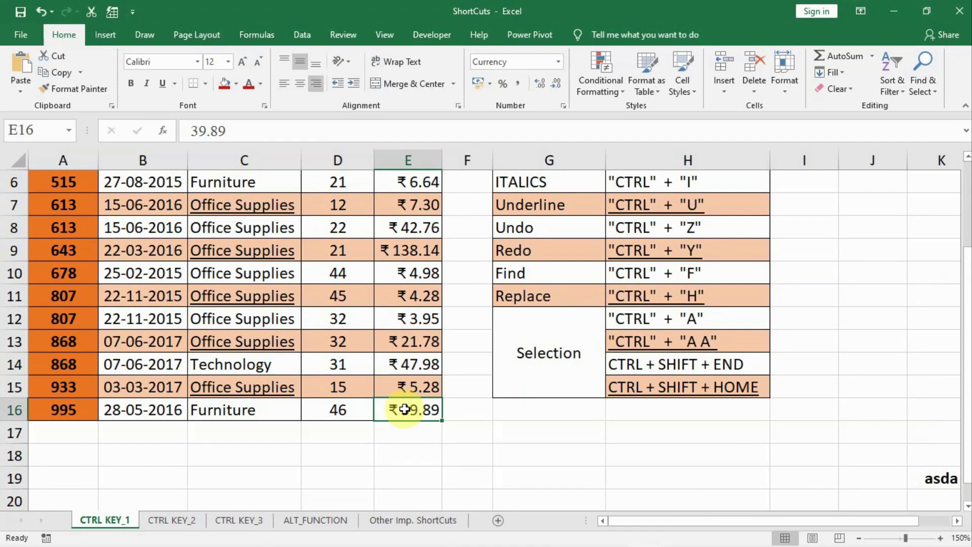
{"action": "key", "text": "ctrl+shift+Home"}
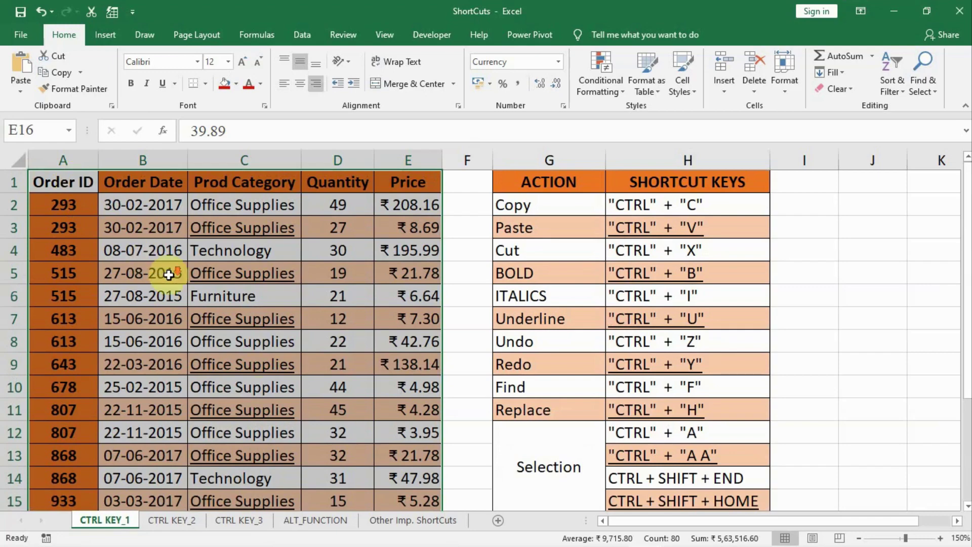
Select the range from the asda cell K19 back to A1 and inspect how far the selection extends.
{"action": "scroll", "coordinate": [168, 273], "scroll_direction": "down", "scroll_amount": 3}
{"action": "left_click", "coordinate": [927, 365]}
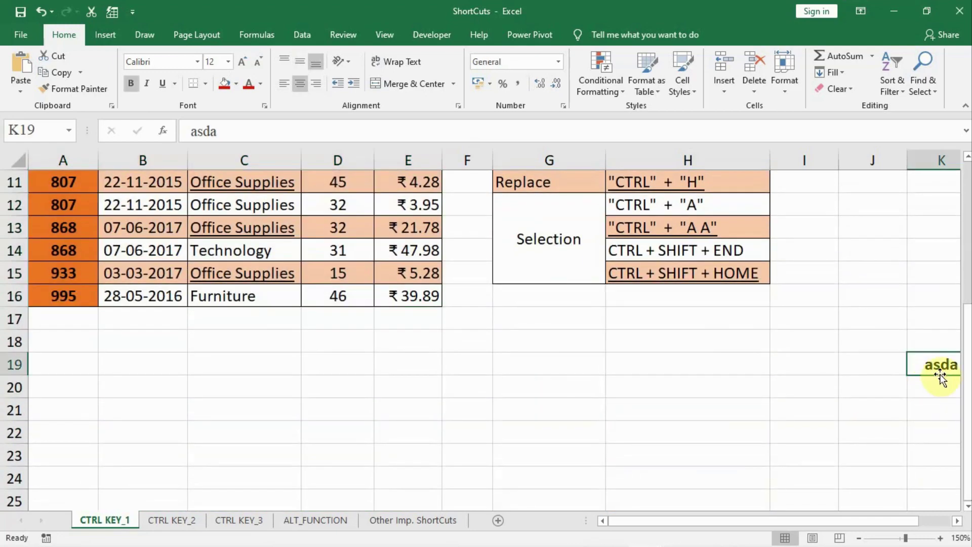
{"action": "key", "text": "ctrl+shift+Home"}
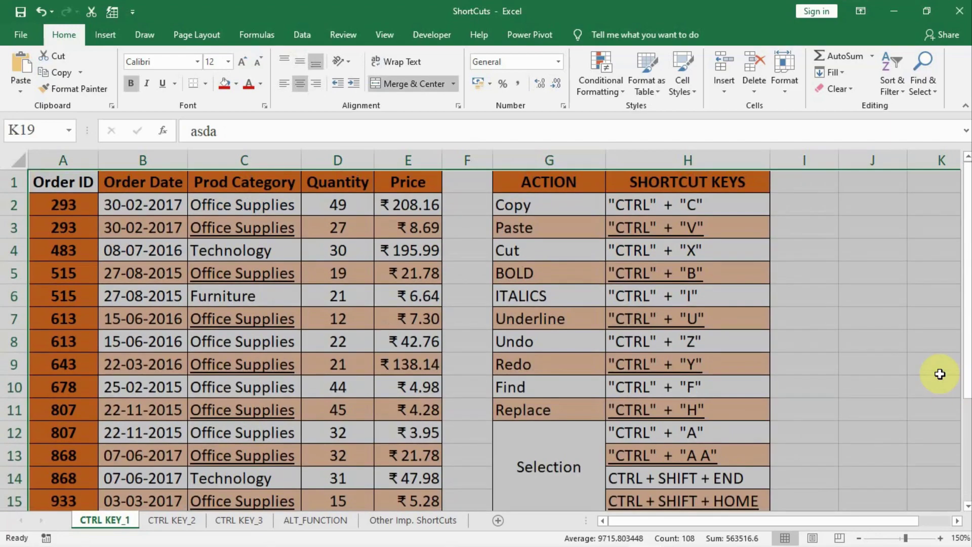
{"action": "scroll", "coordinate": [927, 402], "scroll_direction": "down", "scroll_amount": 2}
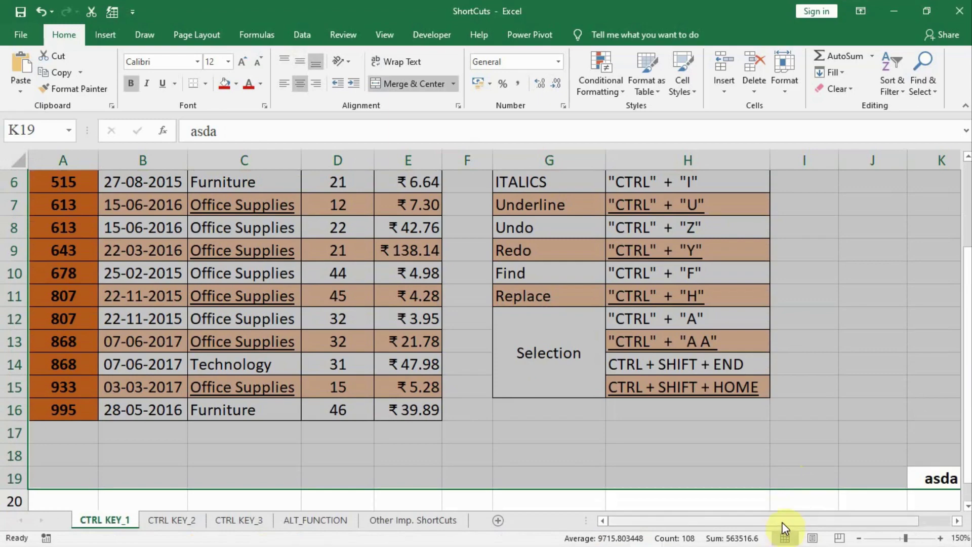
{"action": "left_click_drag", "start_coordinate": [783, 521], "coordinate": [840, 522]}
{"action": "scroll", "coordinate": [780, 431], "scroll_direction": "down", "scroll_amount": 2}
{"action": "scroll", "coordinate": [781, 429], "scroll_direction": "up", "scroll_amount": 4}
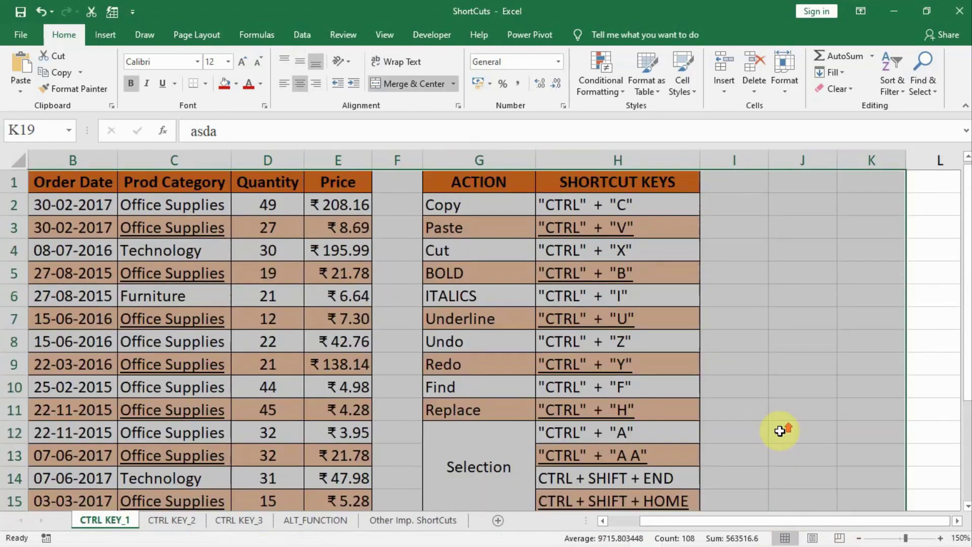
Deselect the range, select the Order ID header in A1, and extend the selection across the header row to Price.
{"action": "left_click", "coordinate": [318, 301]}
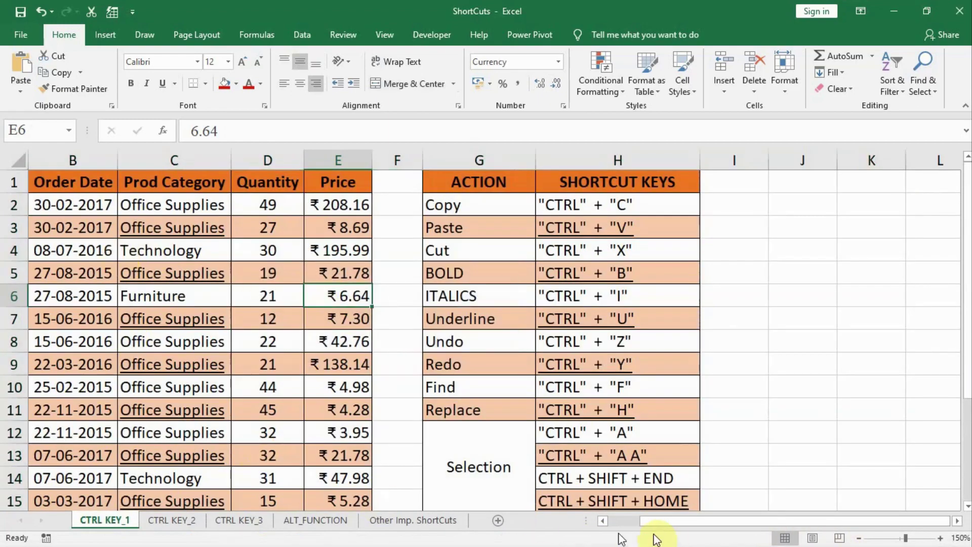
{"action": "left_click_drag", "start_coordinate": [670, 519], "coordinate": [610, 528]}
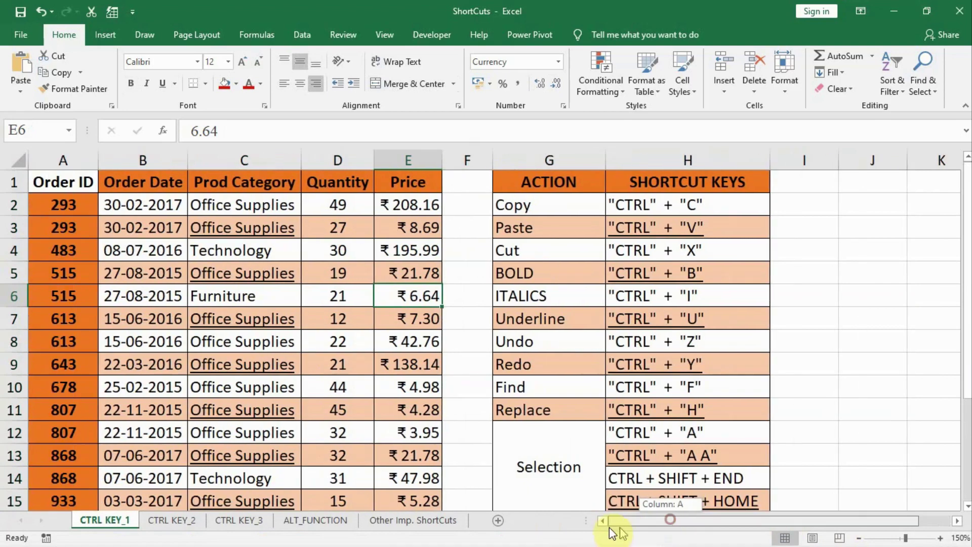
{"action": "left_click", "coordinate": [71, 177]}
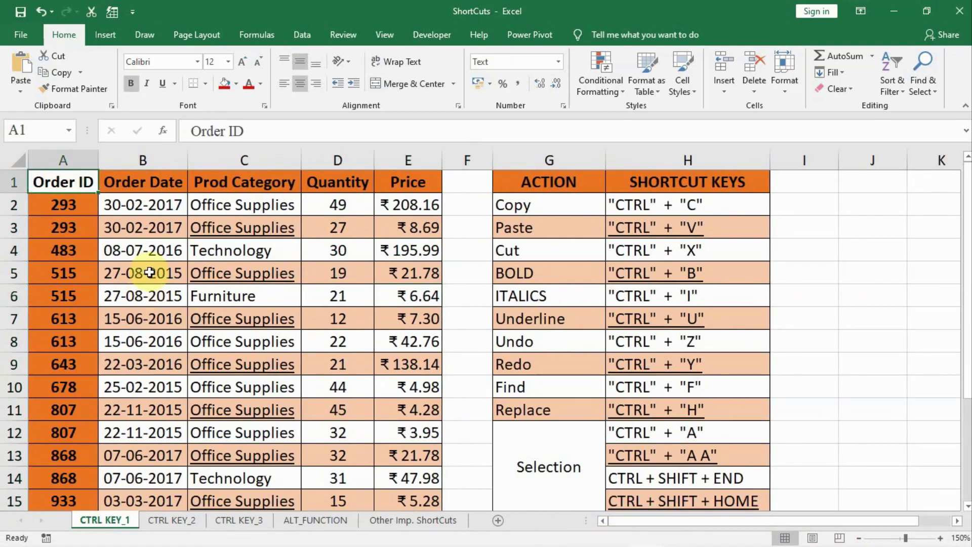
{"action": "key", "text": "ctrl+shift+Right"}
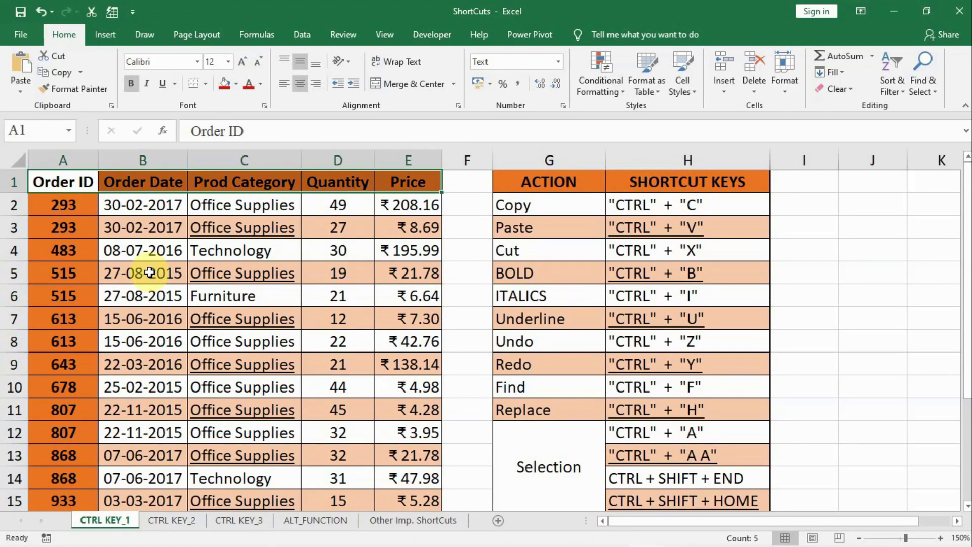
Select from A1 to the last used cell K19, and repeat the selection to K19 starting from C10.
{"action": "left_click", "coordinate": [55, 181]}
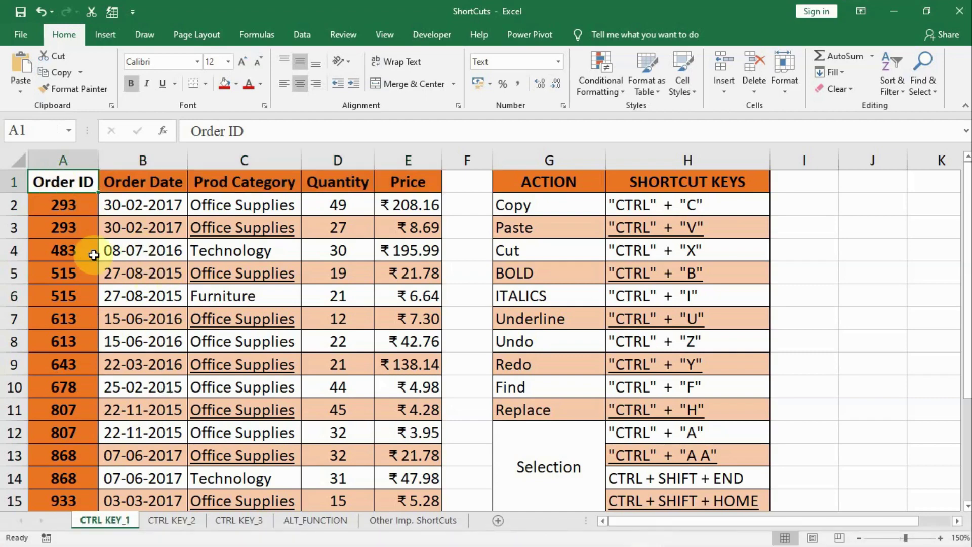
{"action": "key", "text": "ctrl+shift+End"}
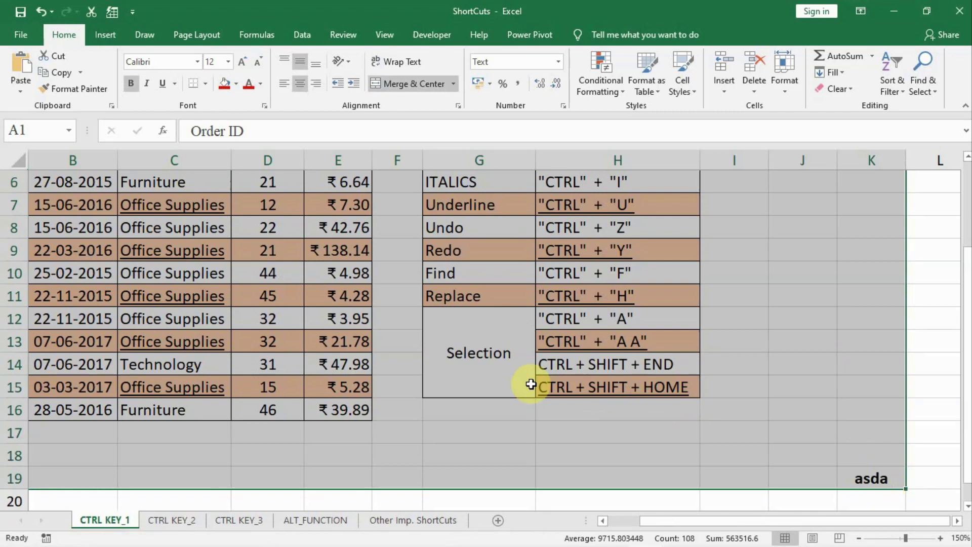
{"action": "left_click", "coordinate": [306, 337]}
{"action": "left_click", "coordinate": [167, 274]}
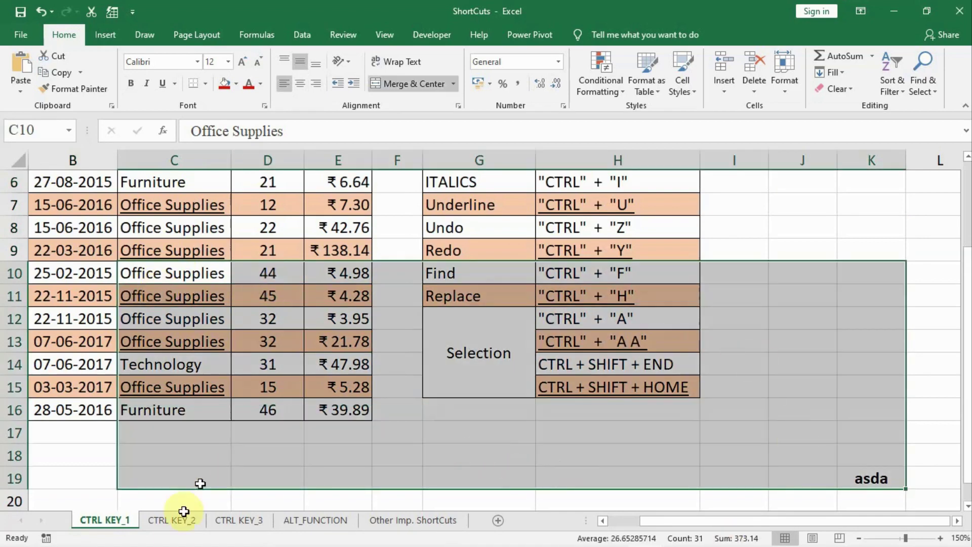
Switch to the CTRL KEY_2 sheet and jump from A1 along row 1 through the data edges to the last column, XFD.
{"action": "left_click", "coordinate": [170, 520]}
{"action": "scroll", "coordinate": [515, 392], "scroll_direction": "up", "scroll_amount": 2}
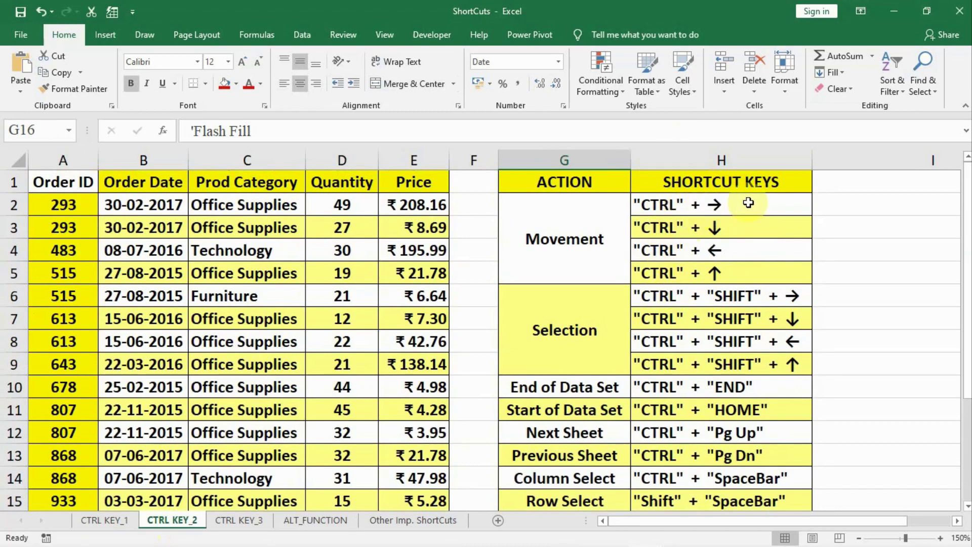
{"action": "left_click", "coordinate": [84, 181]}
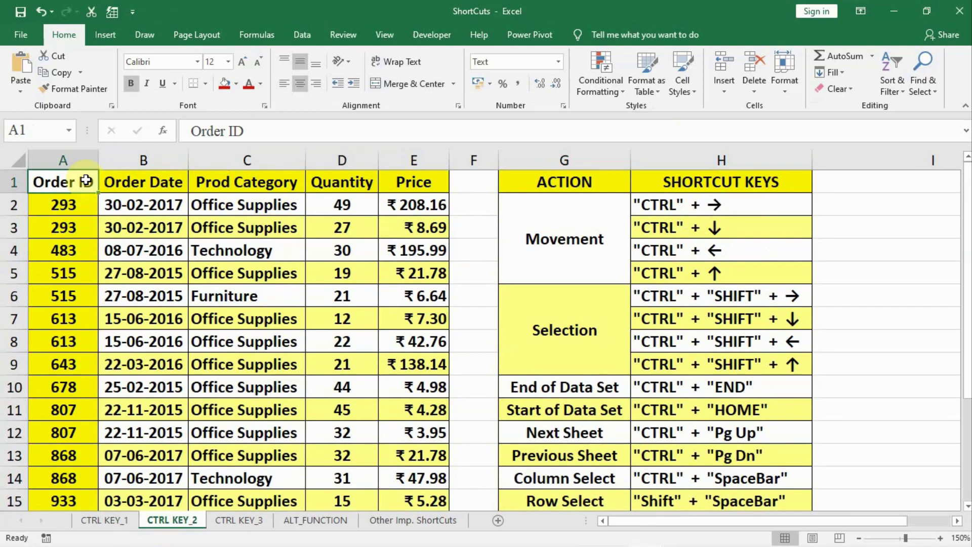
{"action": "key", "text": "ctrl+Right"}
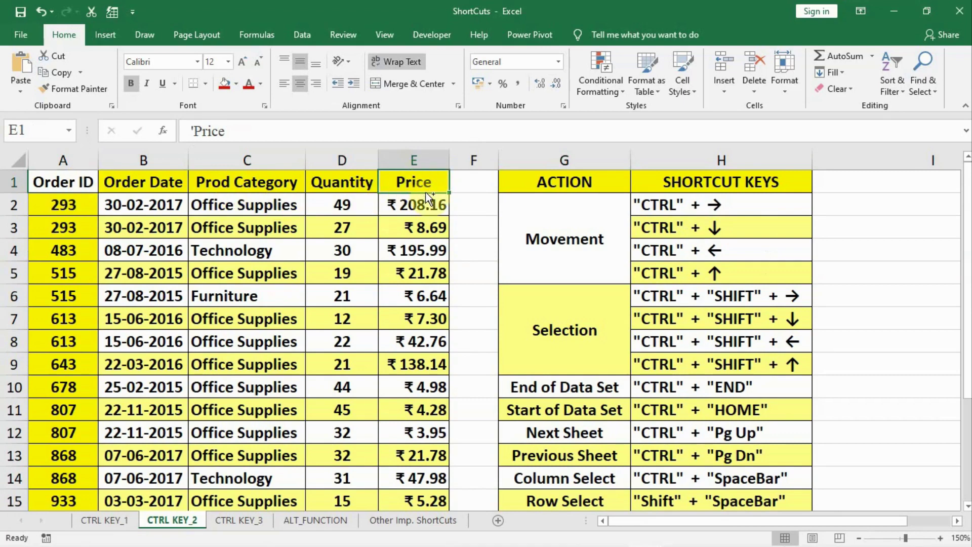
{"action": "key", "text": "ctrl+Right"}
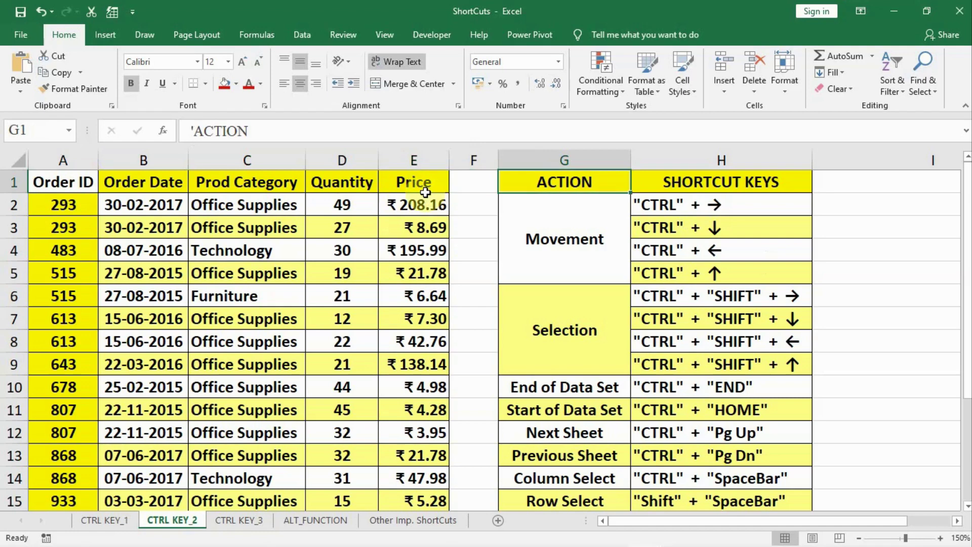
{"action": "key", "text": "ctrl+Right"}
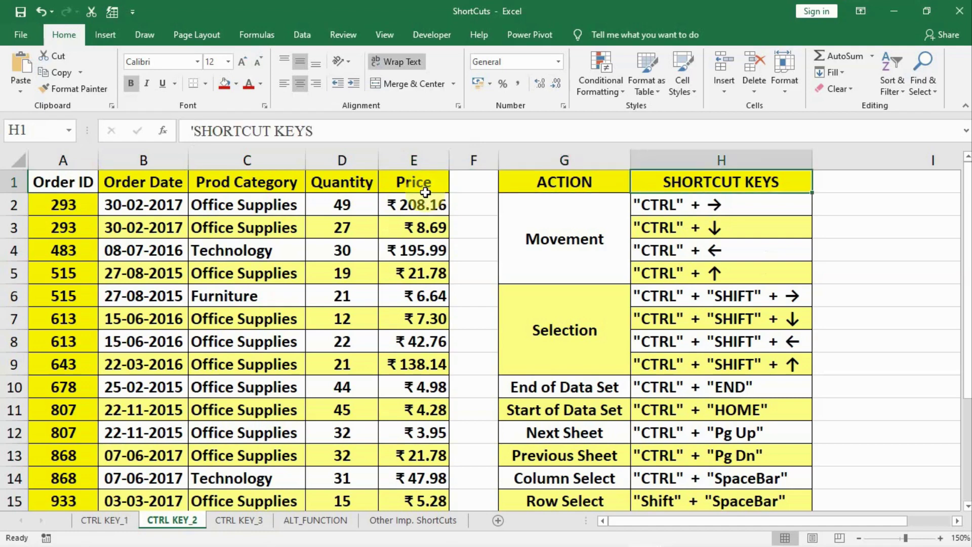
{"action": "key", "text": "ctrl+Right"}
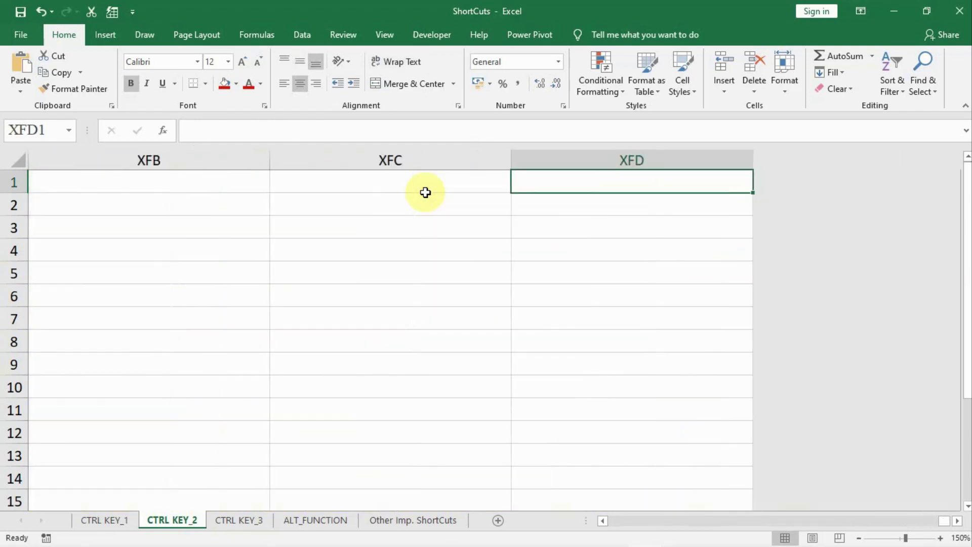
Jump to the sheet's last row, across to column A, up to the last order in A16, and back to A1.
{"action": "key", "text": "ctrl+Down"}
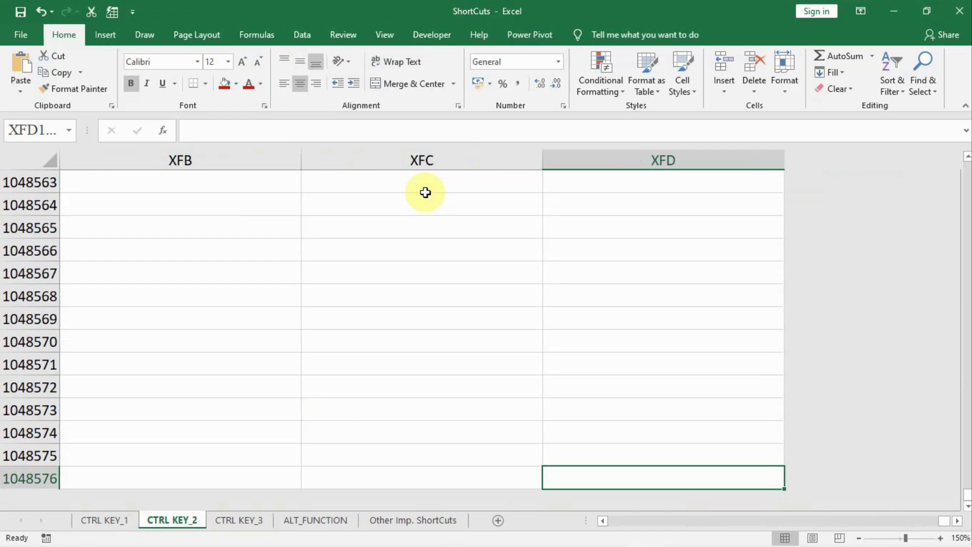
{"action": "key", "text": "ctrl+Left"}
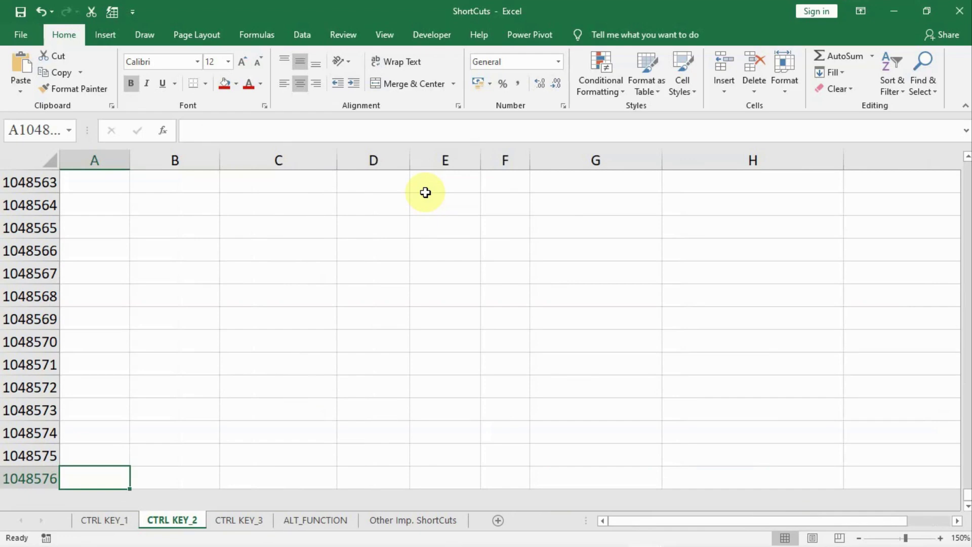
{"action": "key", "text": "ctrl+Up"}
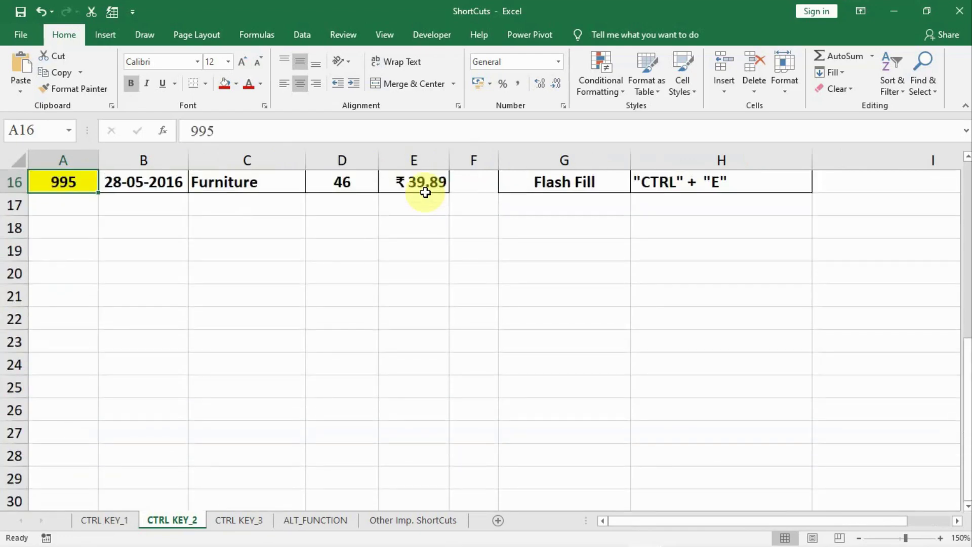
{"action": "key", "text": "ctrl+Home"}
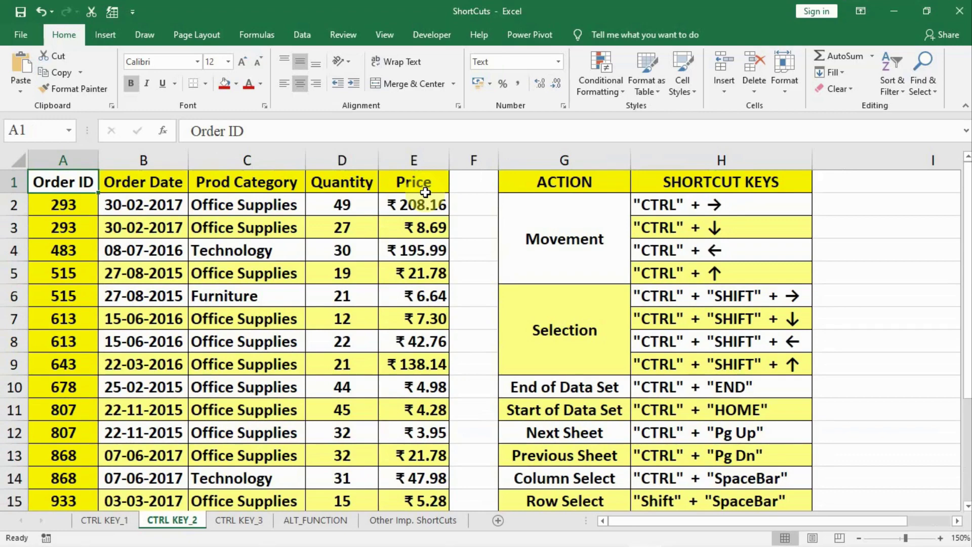
Select the whole order table A1:E16 by extending the selection from A1 across the headers and down to the last order.
{"action": "key", "text": "ctrl+shift+Right"}
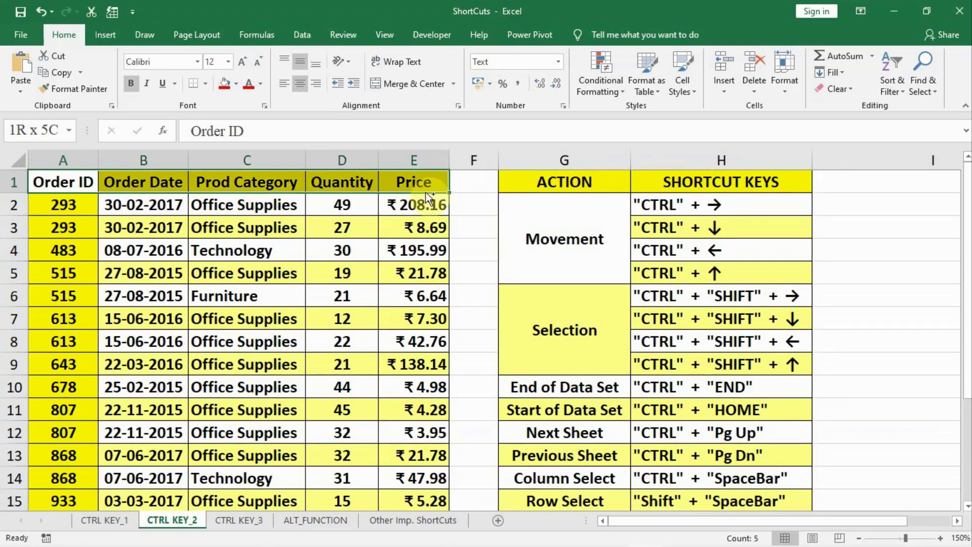
{"action": "key", "text": "ctrl+shift+Down"}
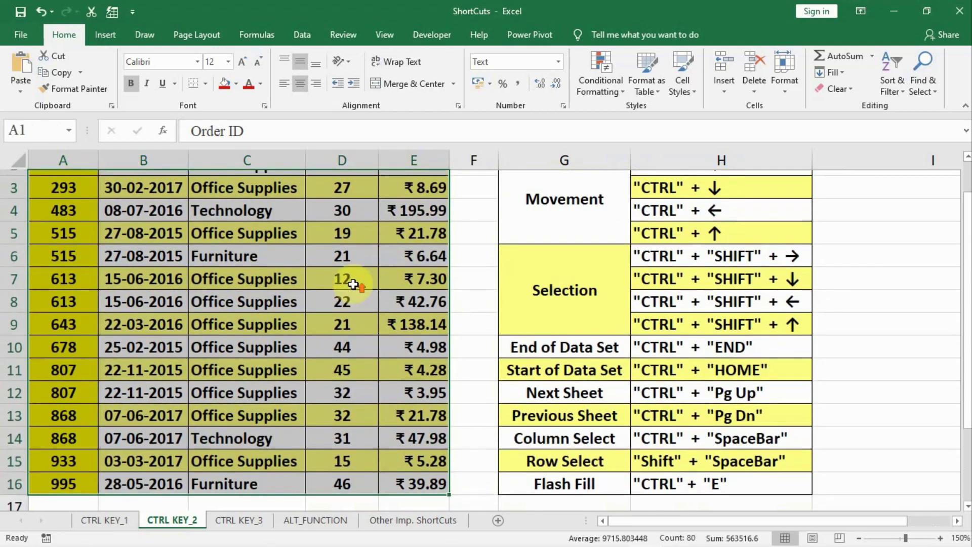
{"action": "scroll", "coordinate": [349, 282], "scroll_direction": "up", "scroll_amount": 1}
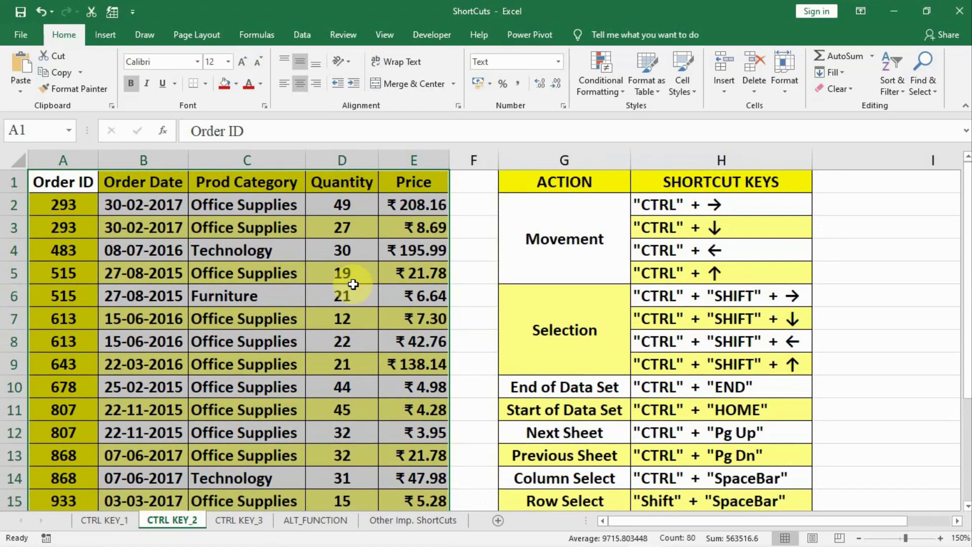
Select the order in row 9 from its Price cell E9 back to the Order ID in A9.
{"action": "left_click", "coordinate": [428, 364]}
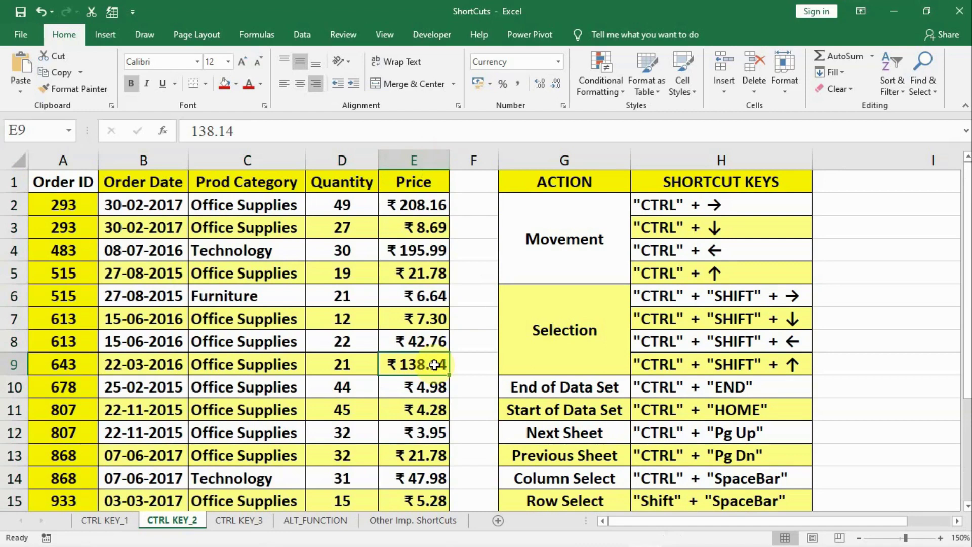
{"action": "left_click_drag", "start_coordinate": [432, 365], "coordinate": [50, 362]}
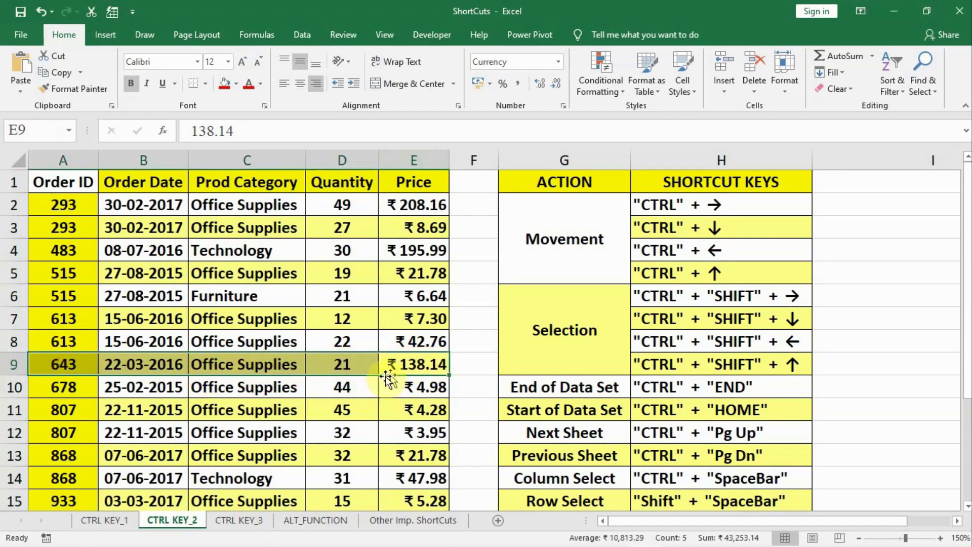
{"action": "left_click", "coordinate": [405, 367]}
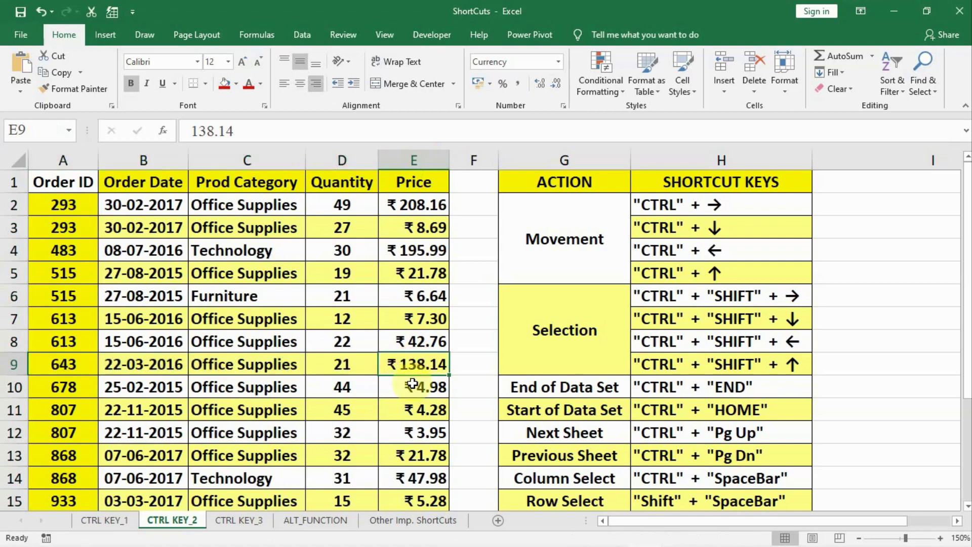
{"action": "key", "text": "ctrl+shift+Left"}
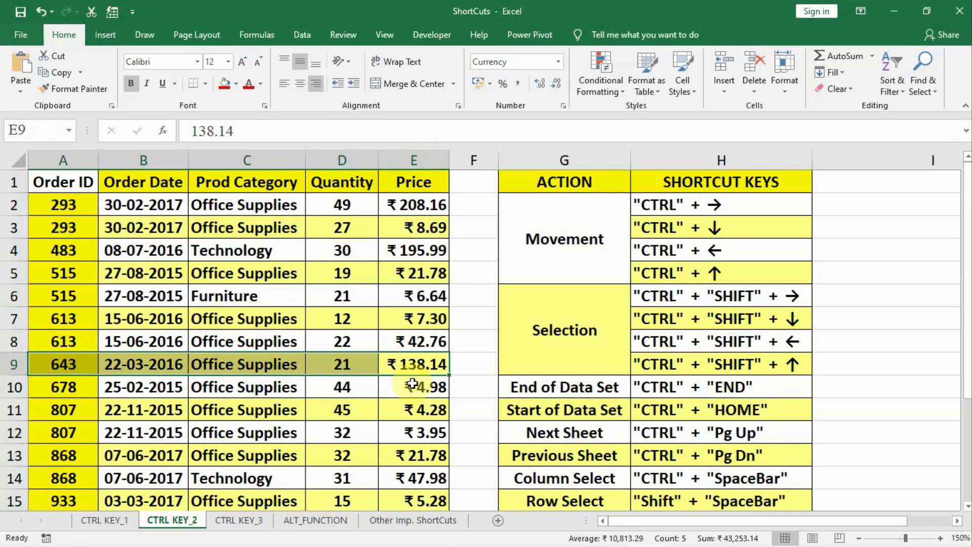
Select the Start of Data Set shortcut cell H11 and jump to the start of the data at A1.
{"action": "left_click", "coordinate": [716, 412]}
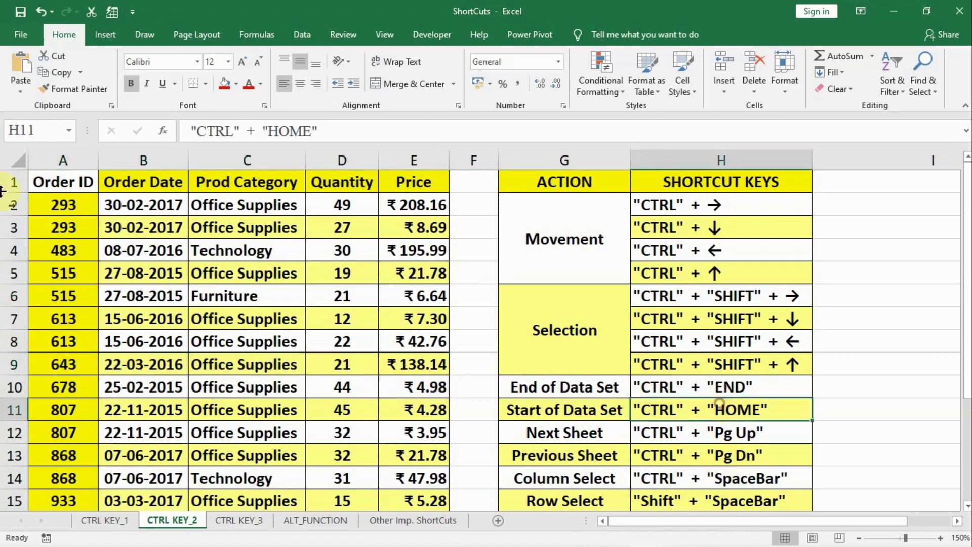
{"action": "key", "text": "ctrl+Home"}
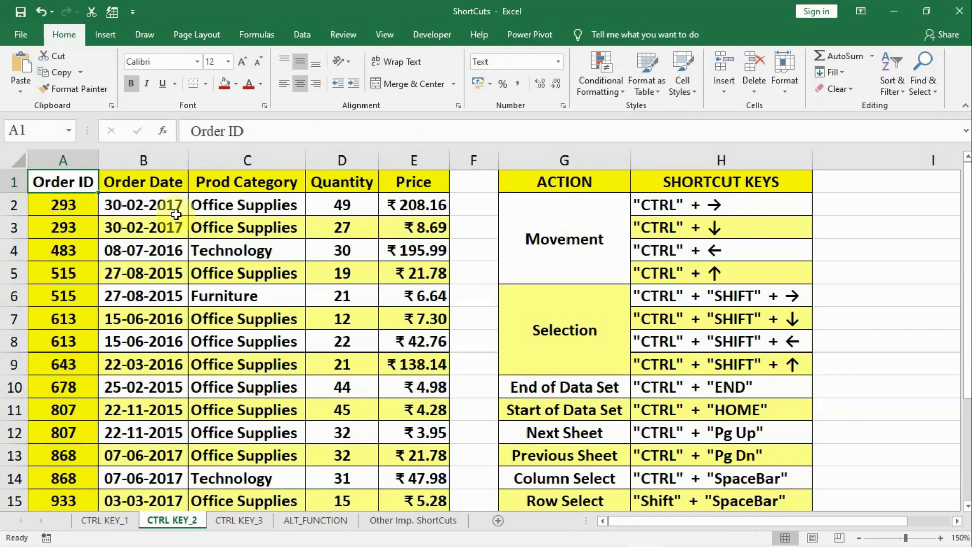
Jump to the end of the data set at H17 and return to its start at A1.
{"action": "key", "text": "ctrl+End"}
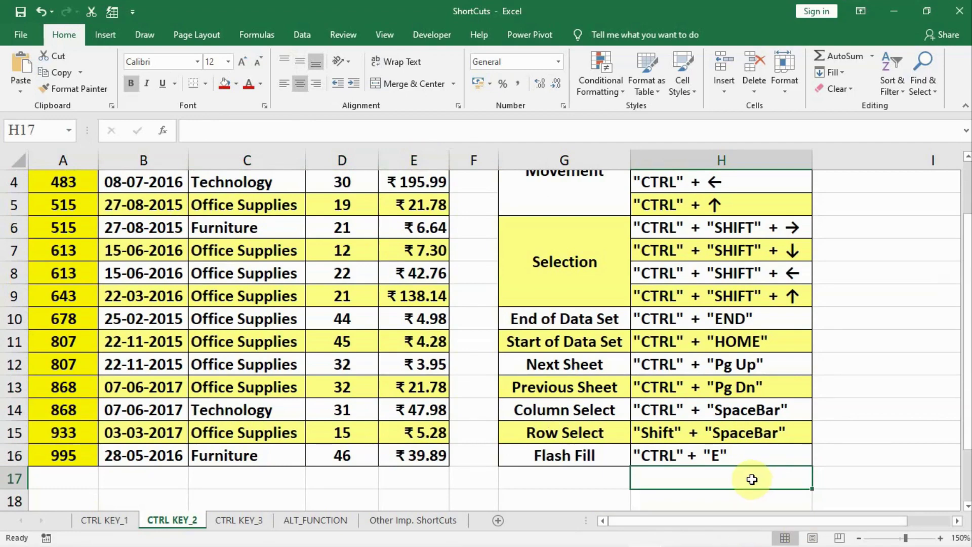
{"action": "key", "text": "ctrl+Home"}
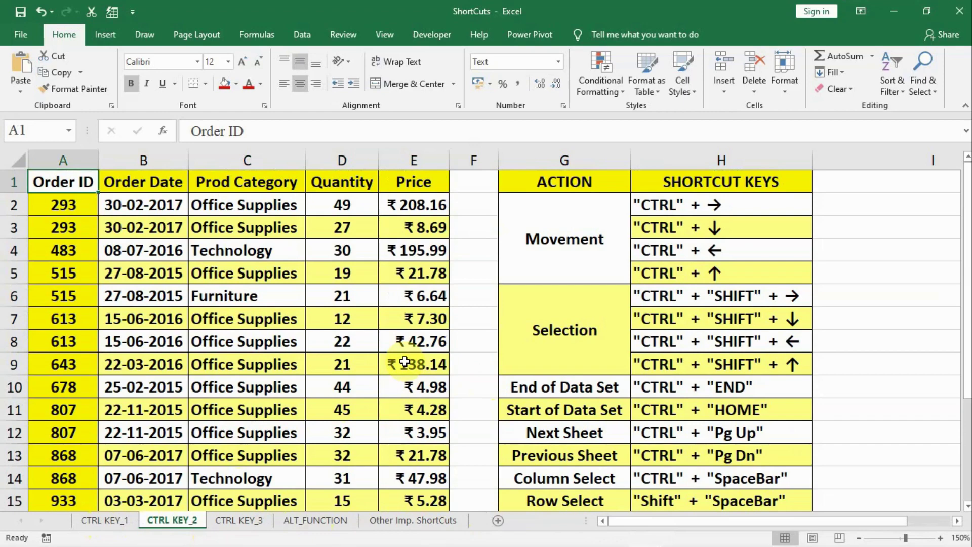
Move back to the CTRL KEY_1 sheet, step forward sheet by sheet to Other Imp. ShortCuts, and return to CTRL KEY_1.
{"action": "key", "text": "ctrl+Page_Up"}
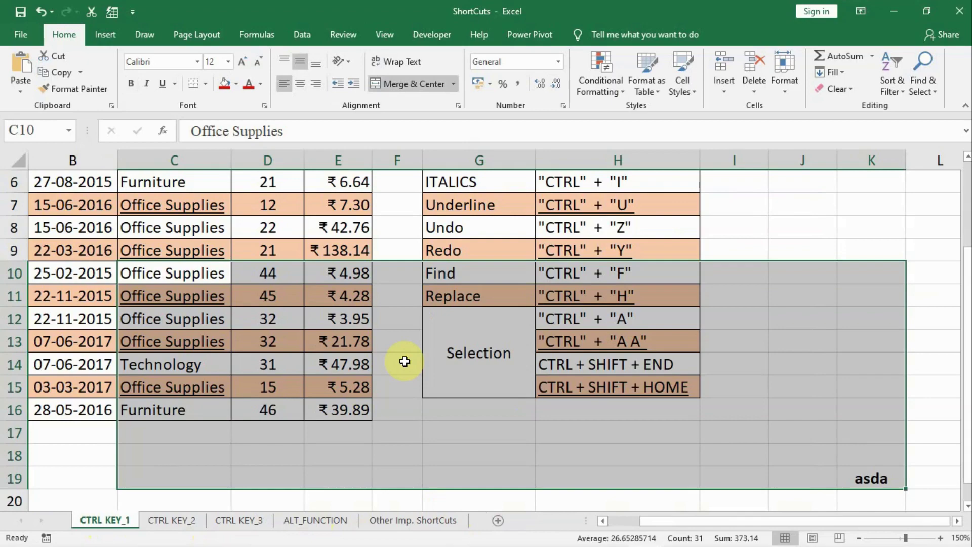
{"action": "key", "text": "ctrl+Page_Down"}
{"action": "key", "text": "ctrl+Page_Down"}
{"action": "key", "text": "ctrl+Page_Down"}
{"action": "key", "text": "ctrl+Page_Down"}
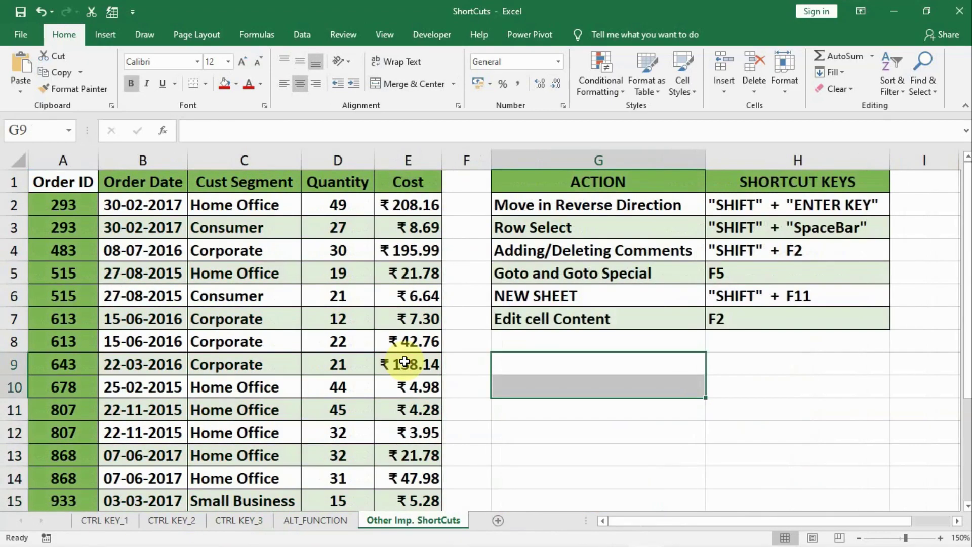
{"action": "key", "text": "ctrl+Page_Up"}
{"action": "key", "text": "ctrl+Page_Up"}
{"action": "key", "text": "ctrl+Page_Up"}
{"action": "key", "text": "ctrl+Page_Up"}
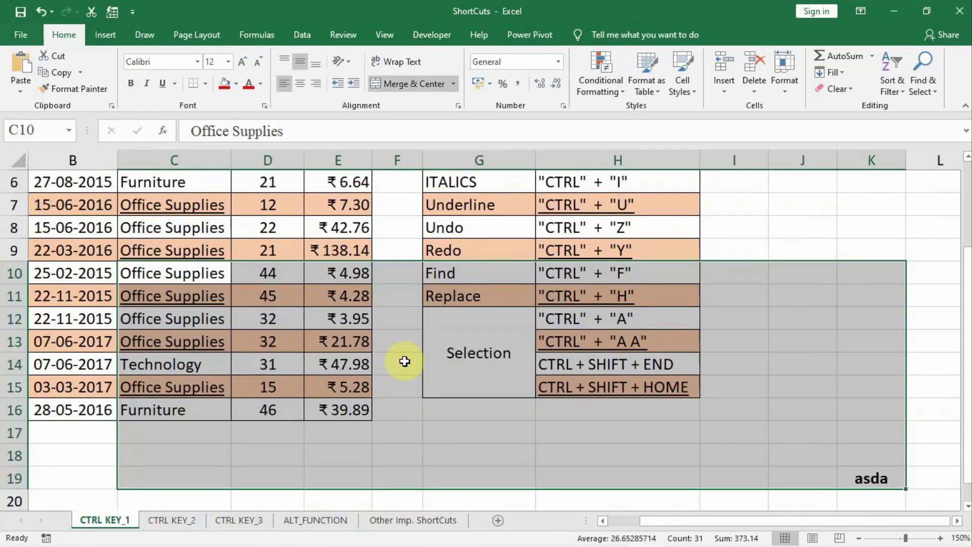
Step forward to the Other Imp. ShortCuts sheet, go to its cell A1, and step back to CTRL KEY_2.
{"action": "key", "text": "ctrl+Page_Down"}
{"action": "key", "text": "ctrl+Page_Down"}
{"action": "key", "text": "ctrl+Page_Down"}
{"action": "key", "text": "ctrl+Page_Down"}
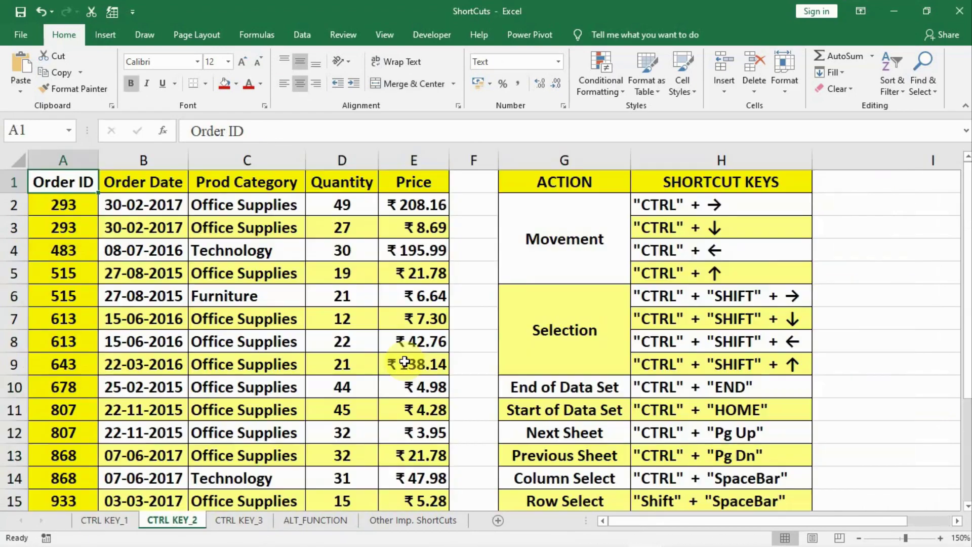
{"action": "key", "text": "ctrl+Home"}
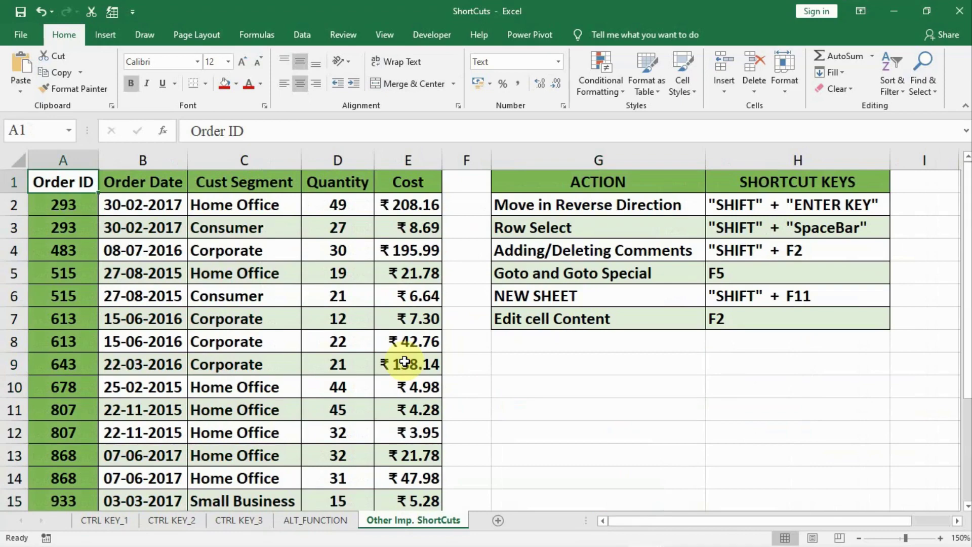
{"action": "key", "text": "ctrl+Page_Up"}
{"action": "key", "text": "ctrl+Page_Up"}
{"action": "key", "text": "ctrl+Page_Up"}
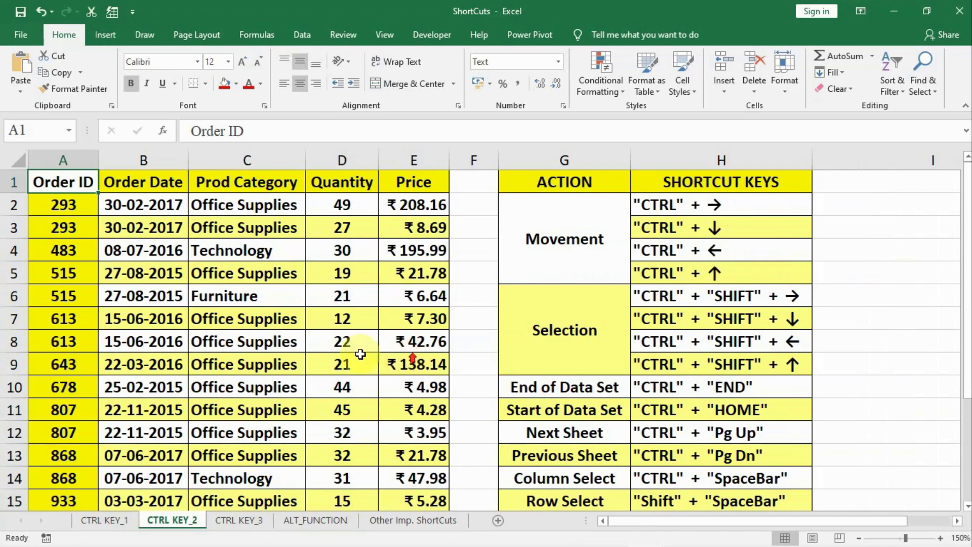
Select entire rows in turn from the Quantity cells D7, D10, D8 and D11.
{"action": "scroll", "coordinate": [376, 327], "scroll_direction": "down", "scroll_amount": 2}
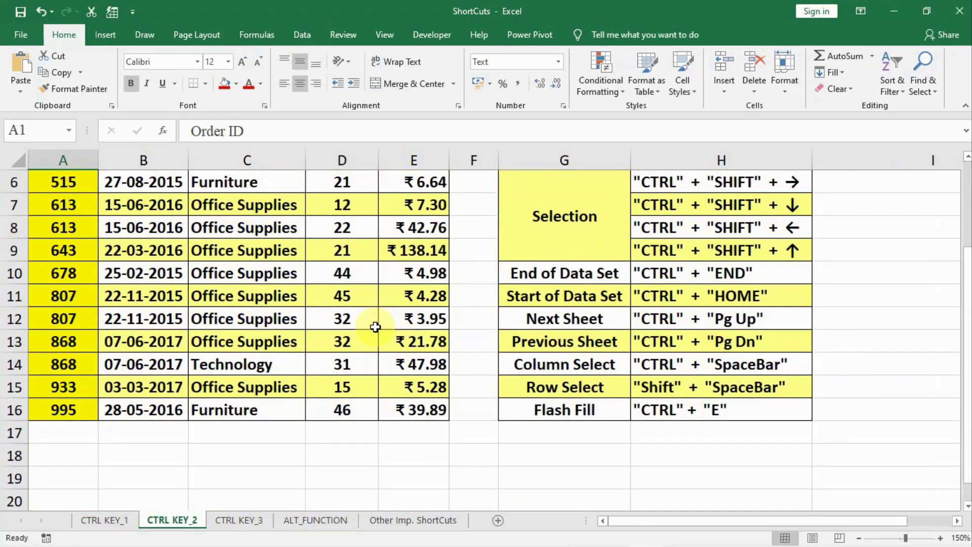
{"action": "scroll", "coordinate": [377, 324], "scroll_direction": "up", "scroll_amount": 2}
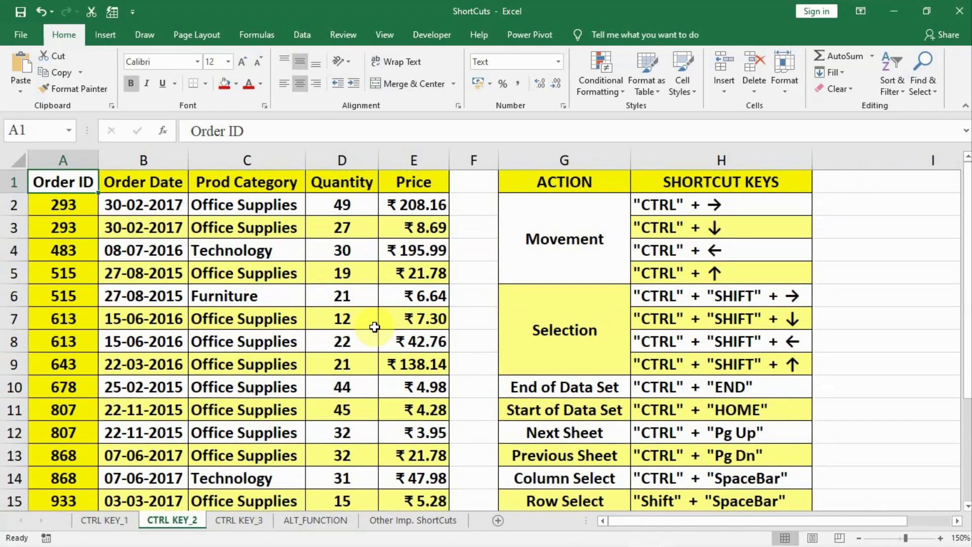
{"action": "left_click", "coordinate": [375, 327]}
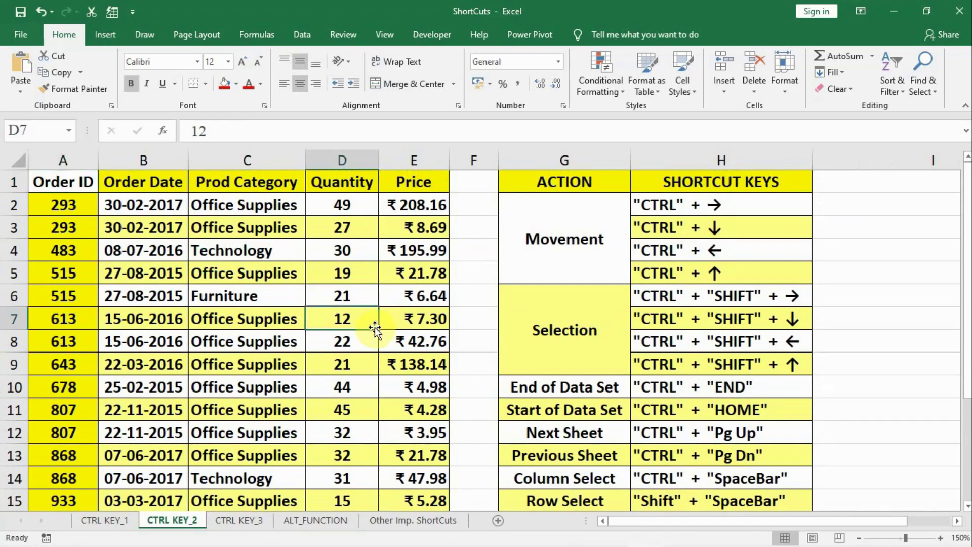
{"action": "key", "text": "shift+space"}
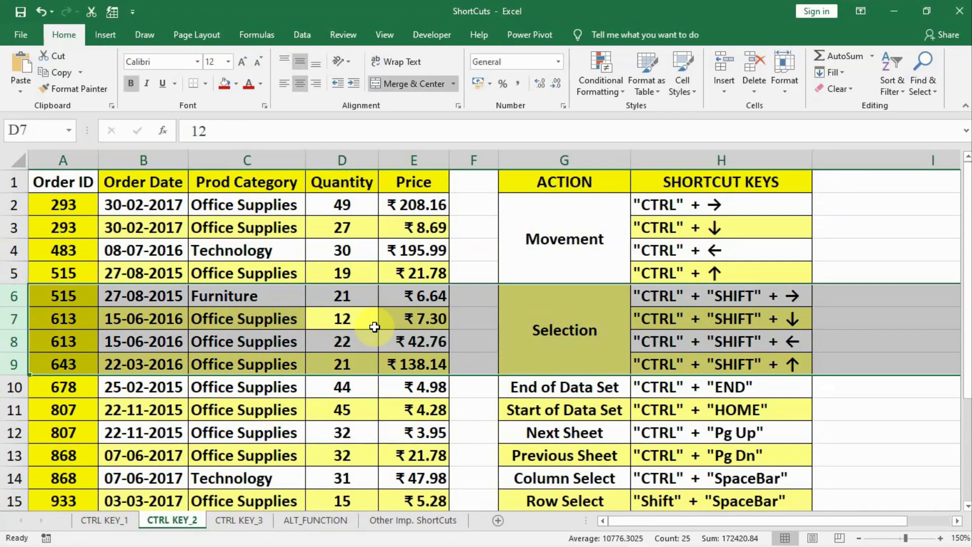
{"action": "left_click", "coordinate": [338, 386]}
{"action": "key", "text": "shift+space"}
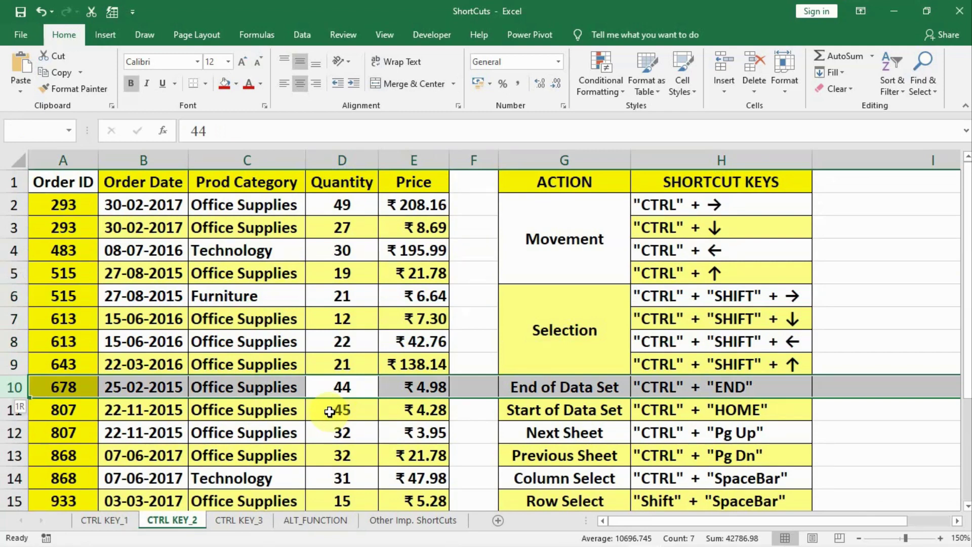
{"action": "left_click", "coordinate": [357, 341]}
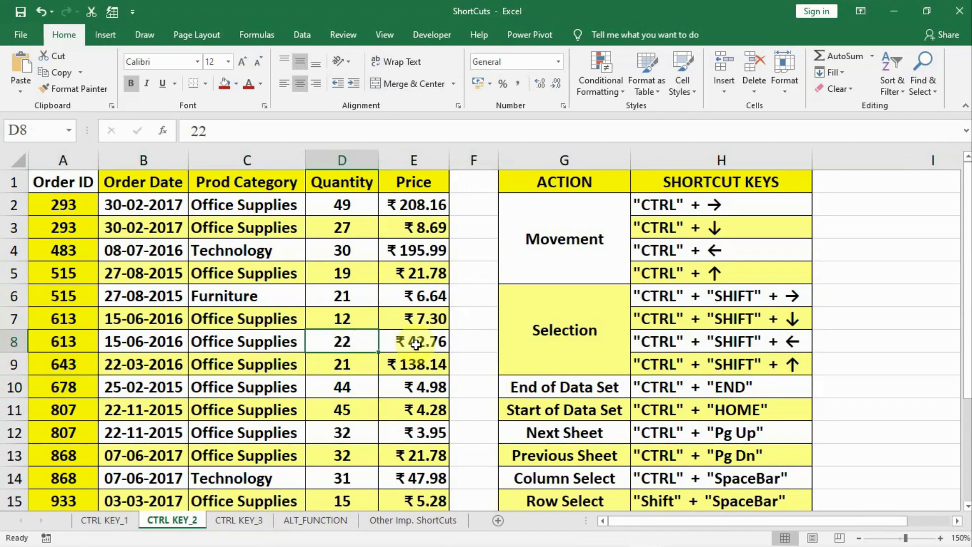
{"action": "key", "text": "shift+space"}
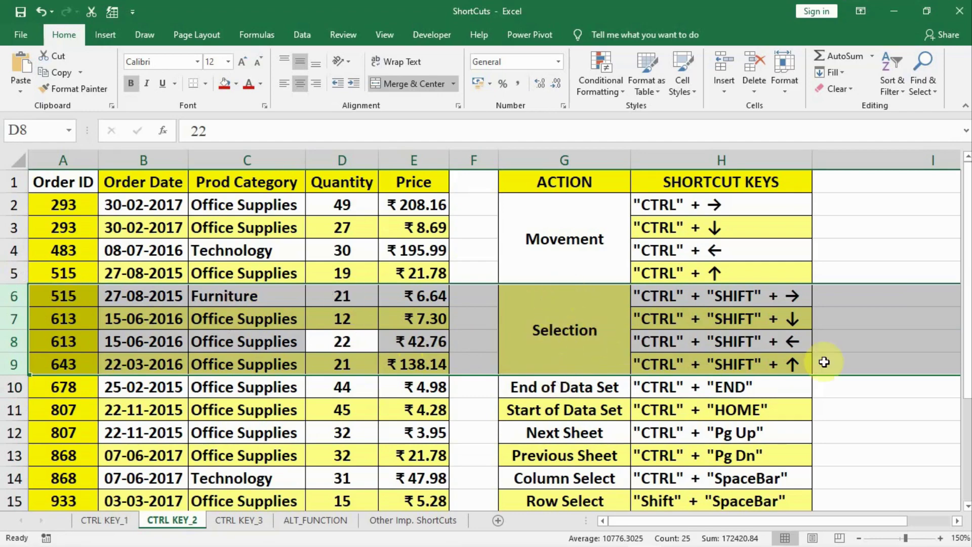
{"action": "left_click", "coordinate": [356, 412]}
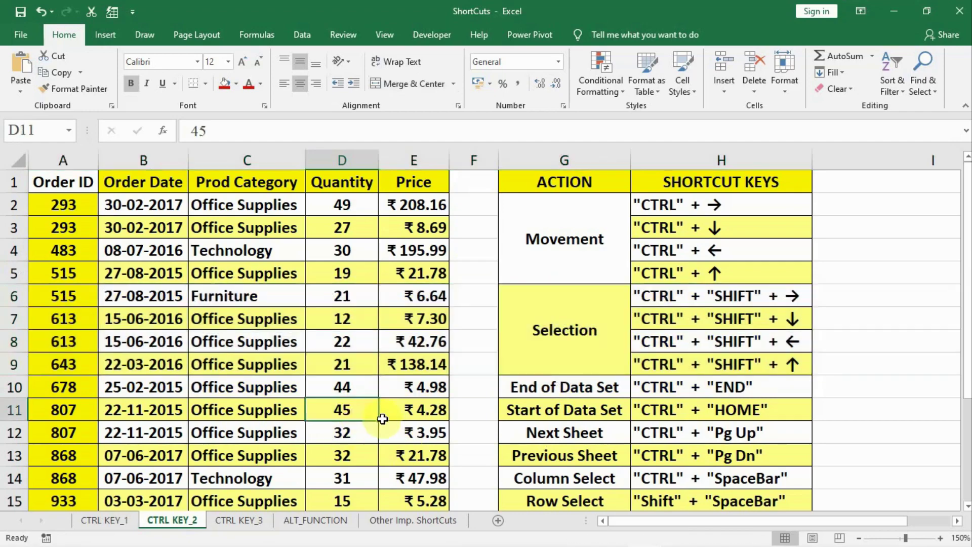
{"action": "key", "text": "shift+space"}
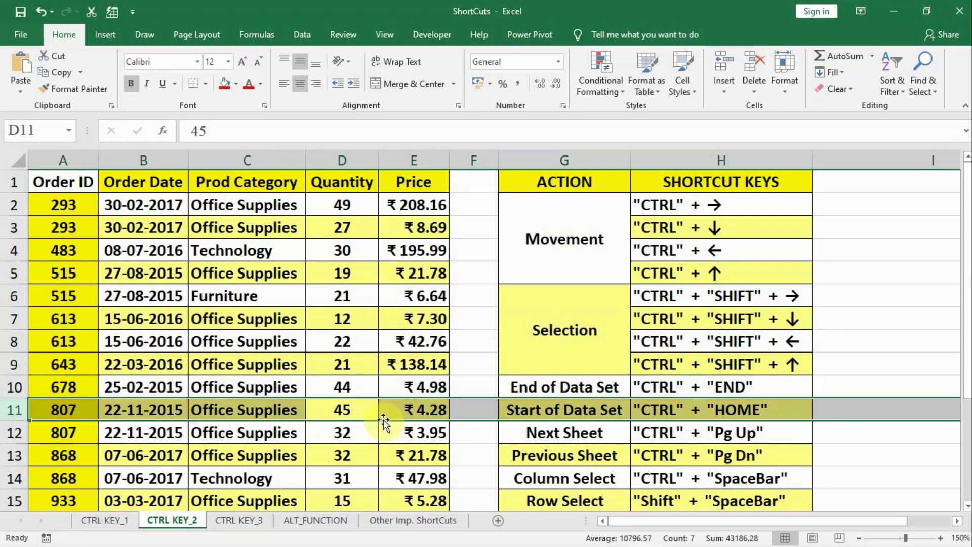
Select the entire Quantity column D starting from cell D10.
{"action": "left_click", "coordinate": [349, 386]}
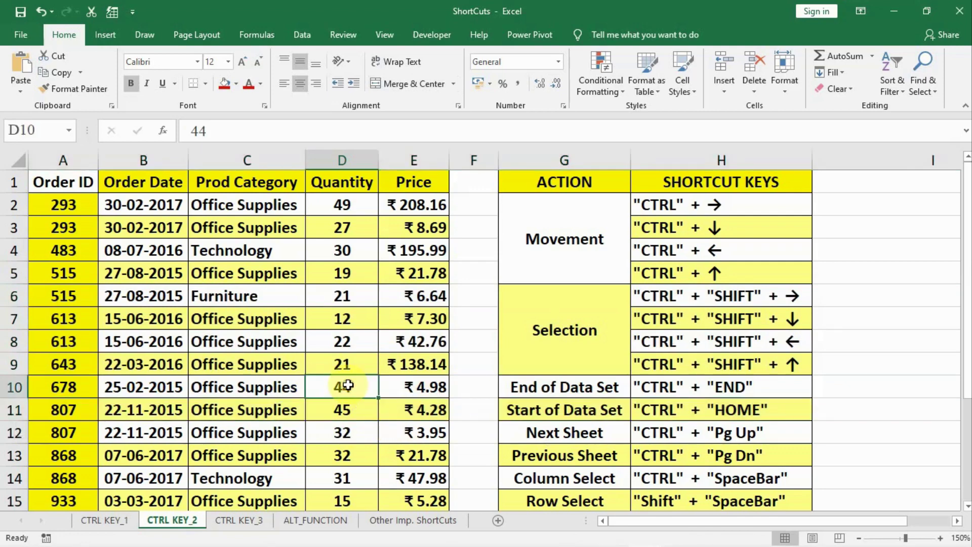
{"action": "key", "text": "ctrl+space"}
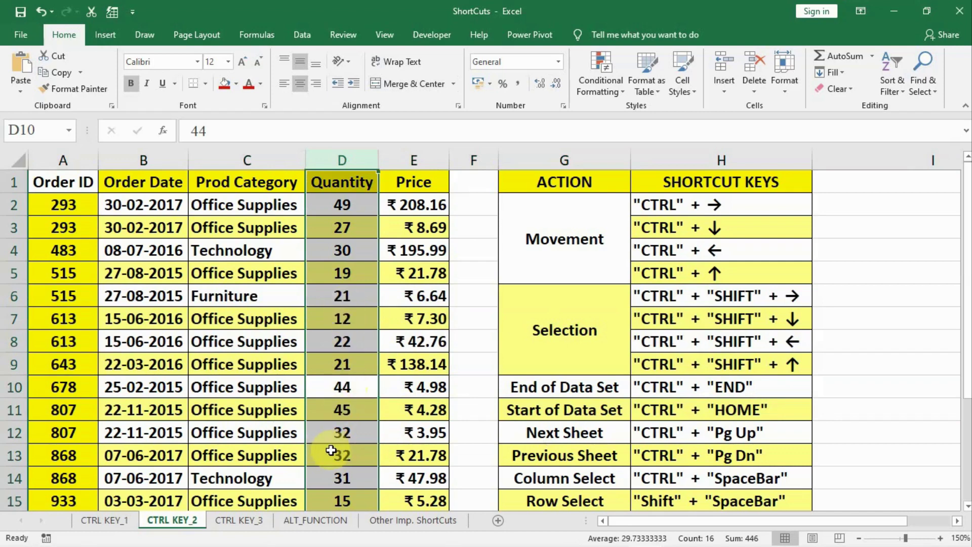
Select entire rows 6 to 9 from cell C9 and expand the selection to the whole sheet.
{"action": "left_click", "coordinate": [260, 344]}
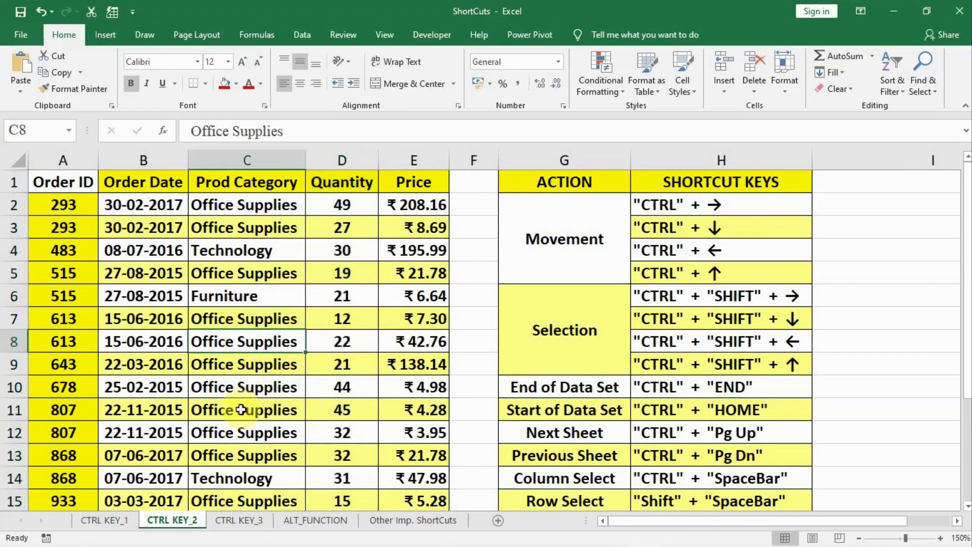
{"action": "left_click", "coordinate": [244, 364]}
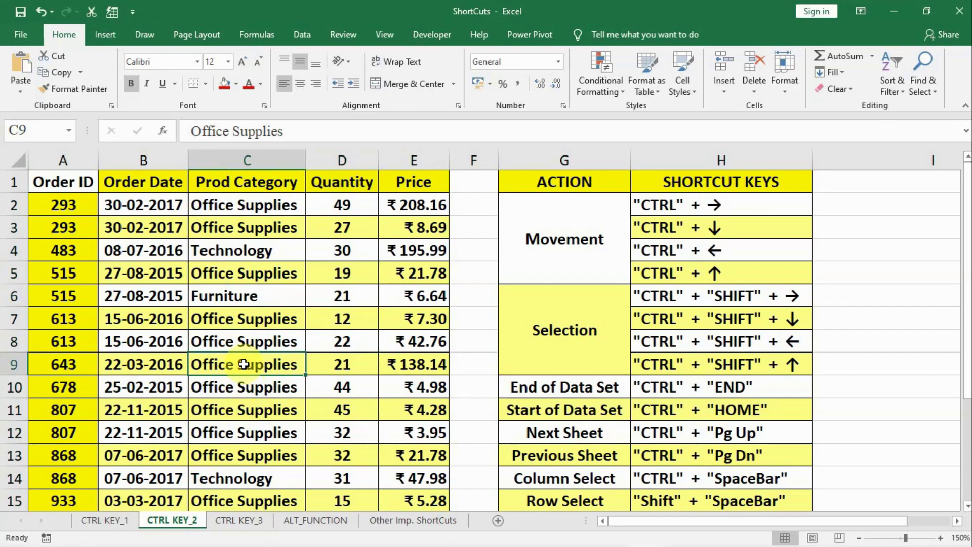
{"action": "key", "text": "shift+space"}
{"action": "key", "text": "shift+Up"}
{"action": "key", "text": "shift+Up"}
{"action": "key", "text": "shift+Up"}
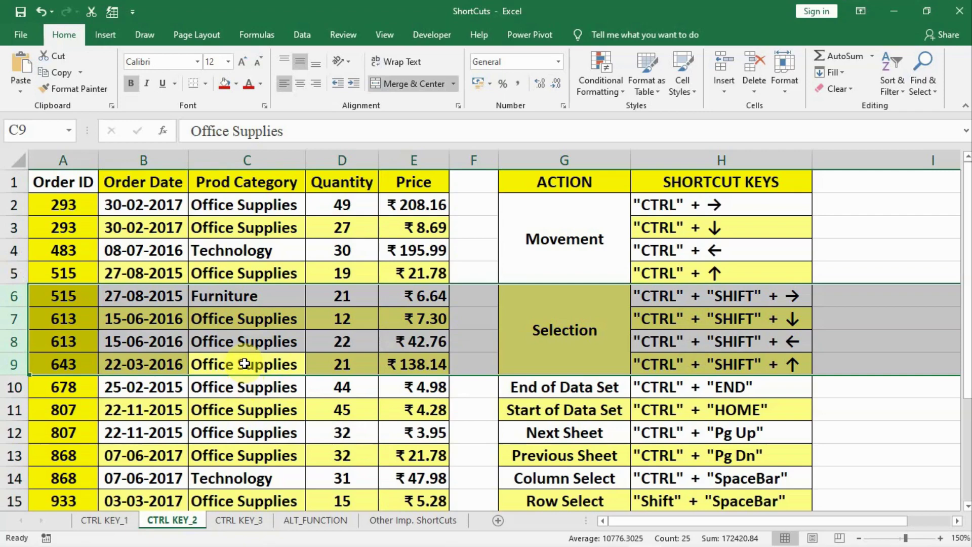
{"action": "key", "text": "ctrl+space"}
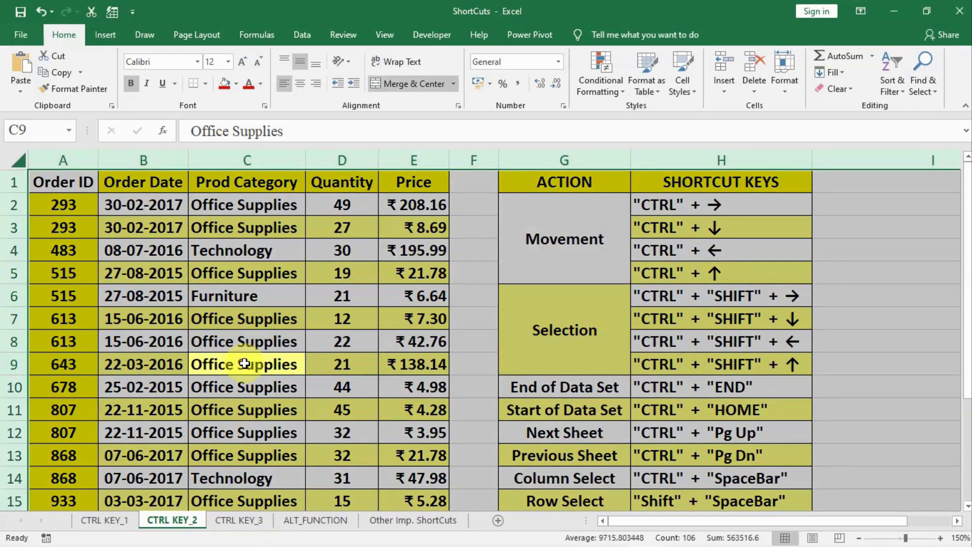
Select the Flash Fill entry in G16 and switch to the CTRL KEY_3 sheet.
{"action": "scroll", "coordinate": [643, 408], "scroll_direction": "down", "scroll_amount": 2}
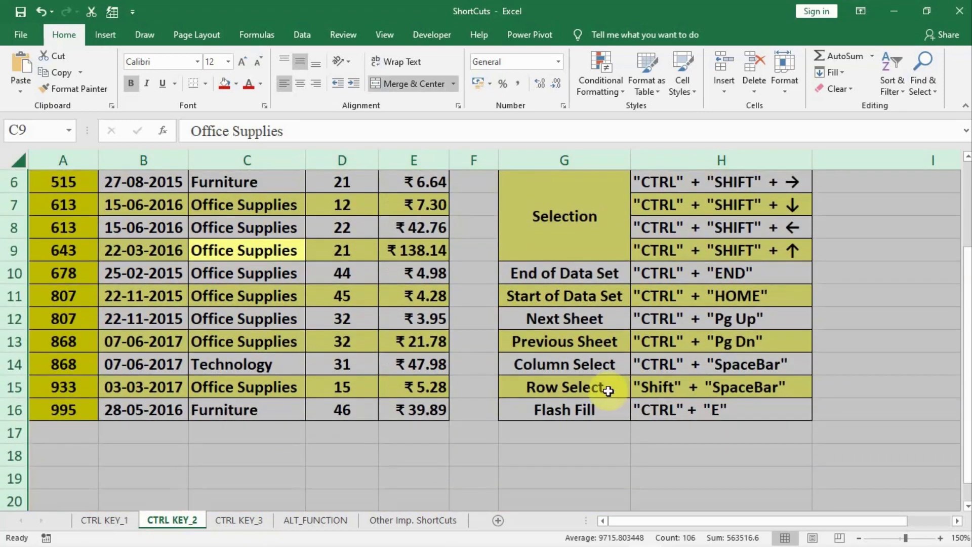
{"action": "left_click", "coordinate": [584, 410]}
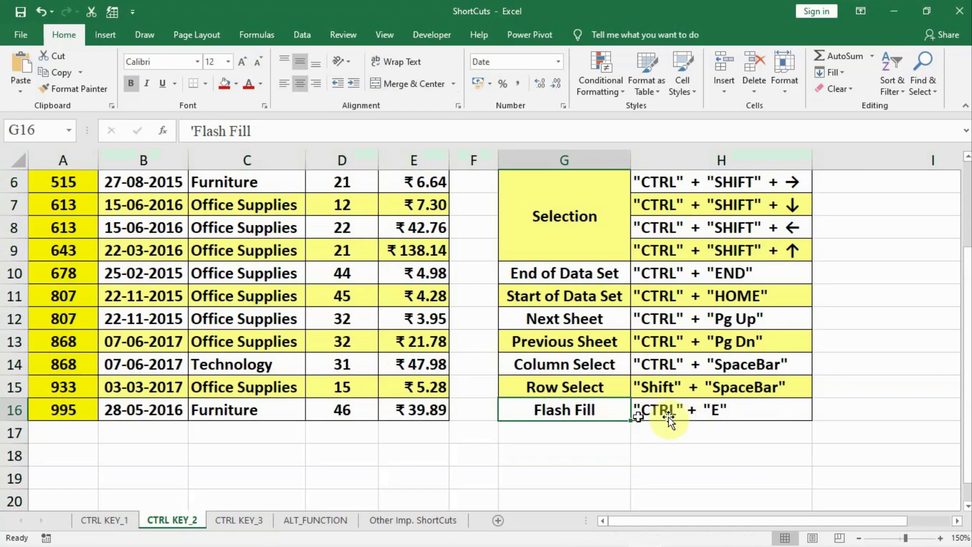
{"action": "left_click", "coordinate": [250, 522]}
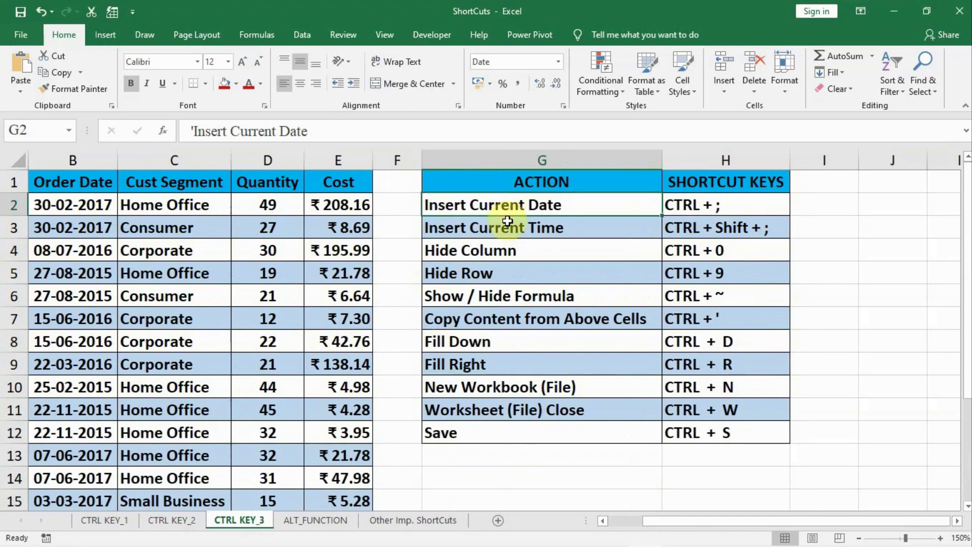
Insert the current date in G14 and the current time in G15 below the shortcut list.
{"action": "left_click", "coordinate": [490, 471]}
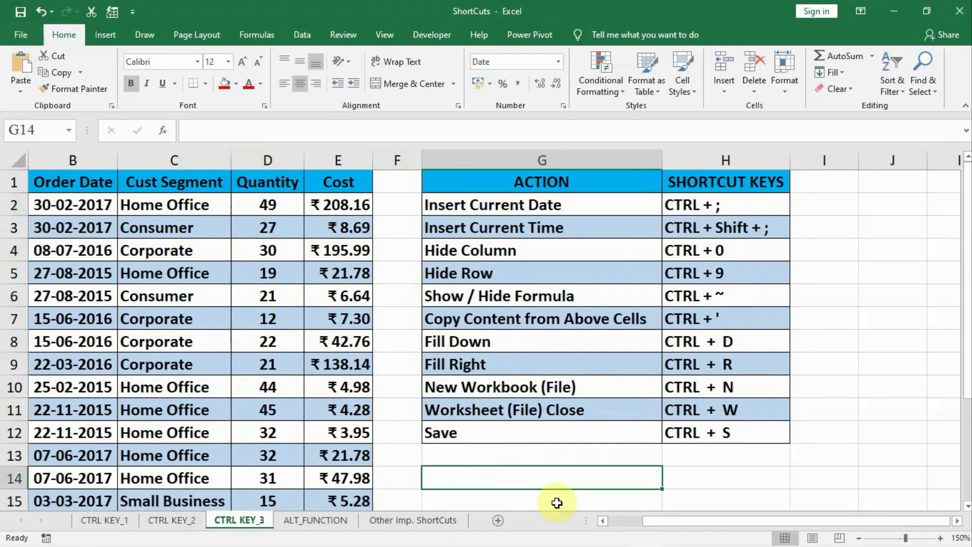
{"action": "key", "text": "ctrl+semicolon"}
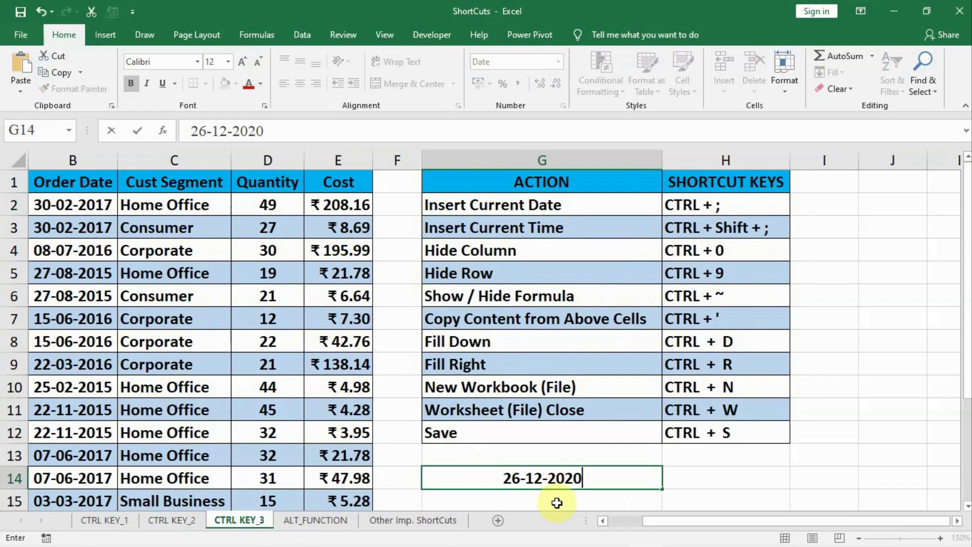
{"action": "key", "text": "Return"}
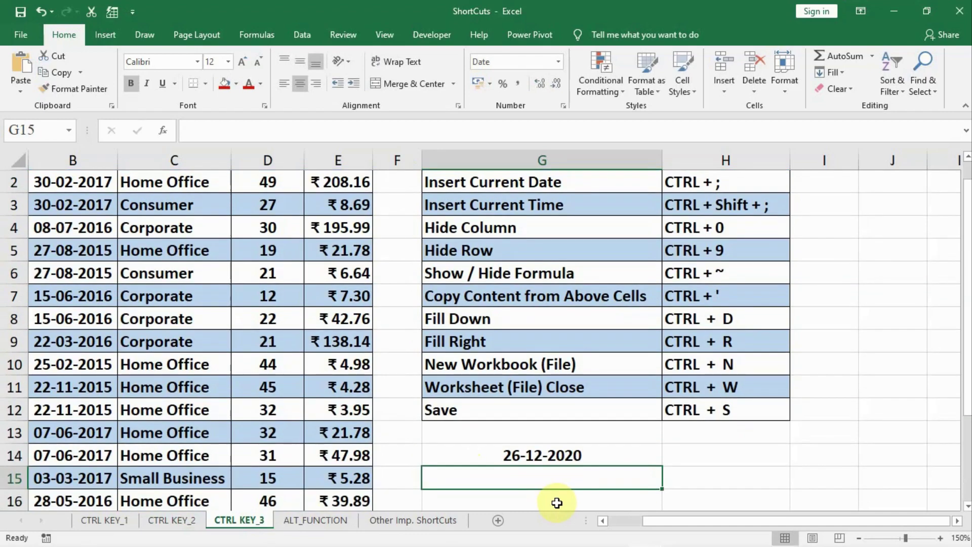
{"action": "key", "text": "ctrl+shift+semicolon"}
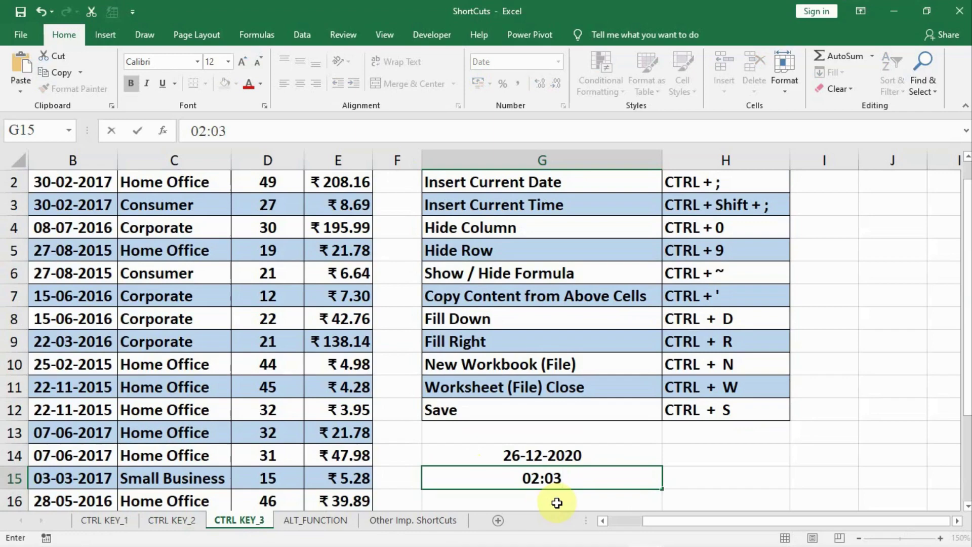
{"action": "key", "text": "Return"}
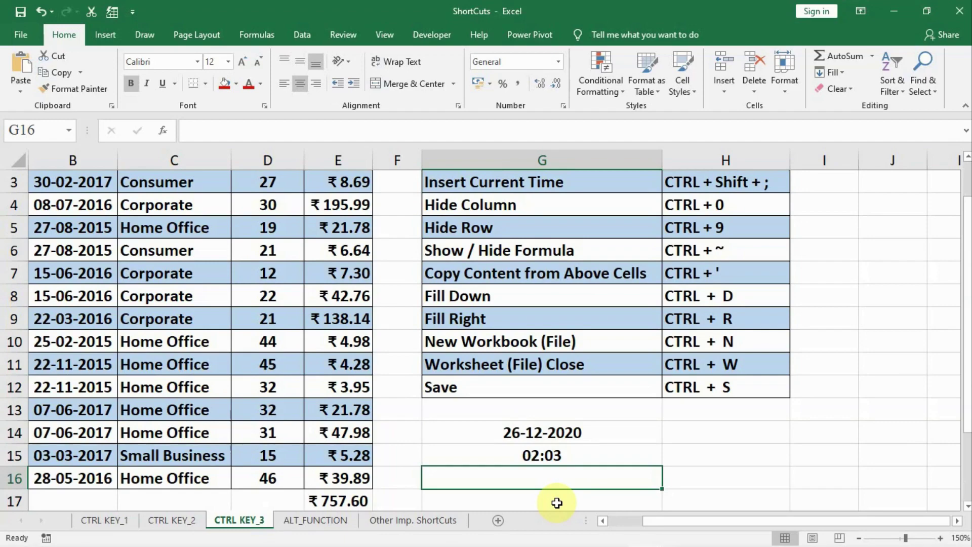
Hide the ACTION column G.
{"action": "scroll", "coordinate": [557, 503], "scroll_direction": "up", "scroll_amount": 1}
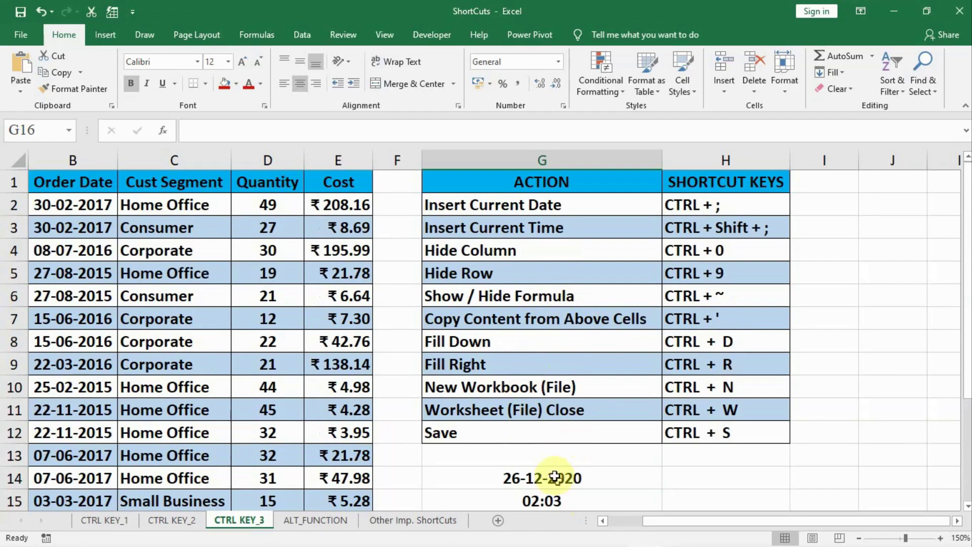
{"action": "left_click", "coordinate": [508, 160]}
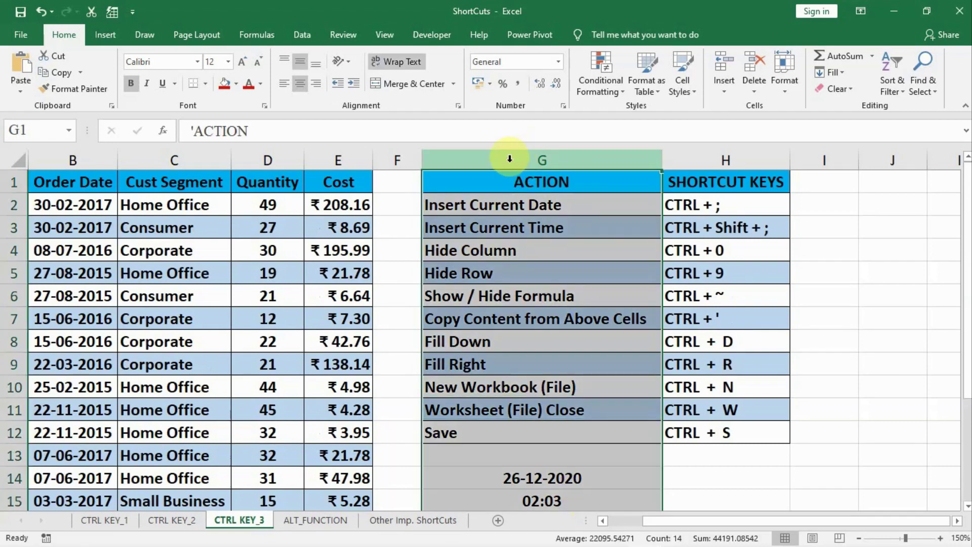
{"action": "right_click", "coordinate": [509, 160]}
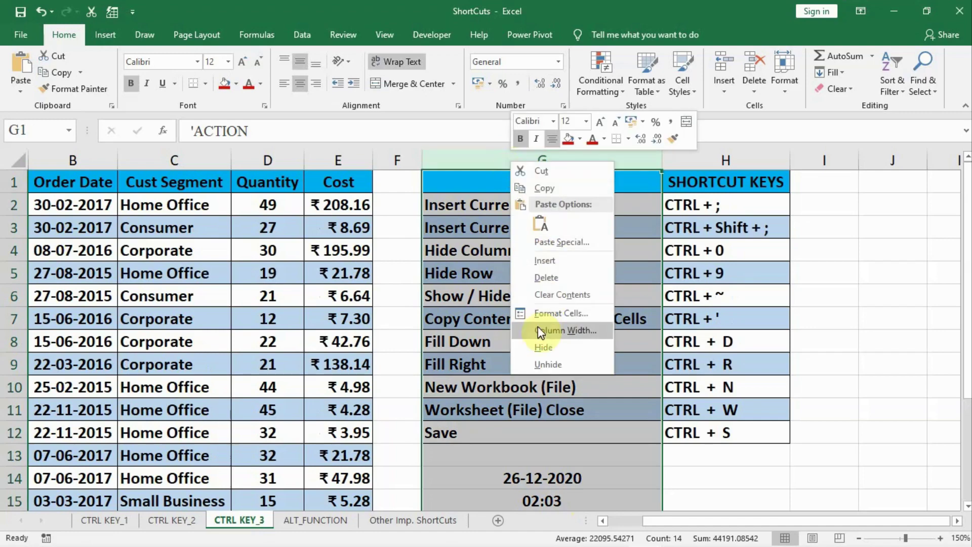
{"action": "left_click", "coordinate": [534, 341]}
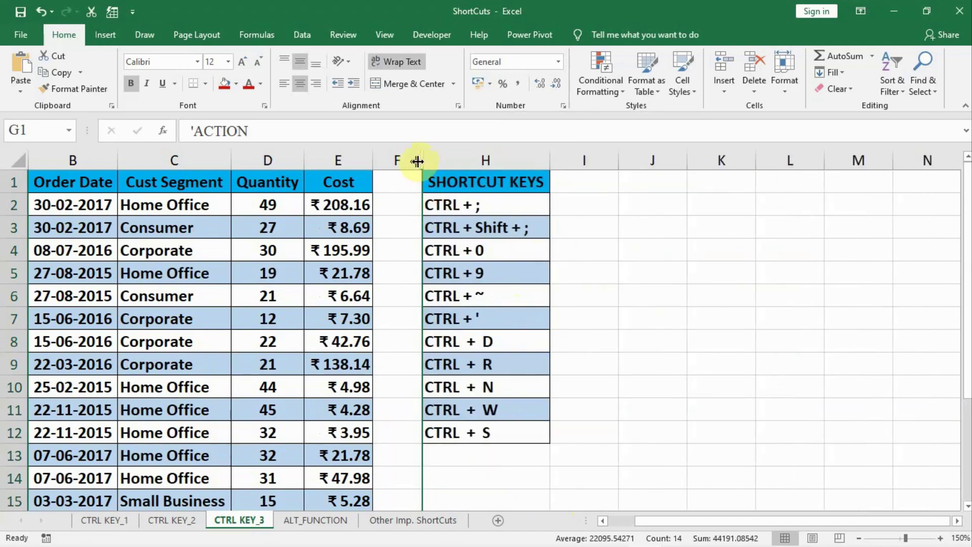
Unhide column G from a selection of columns F to H, and undo the unhiding.
{"action": "left_click_drag", "start_coordinate": [405, 156], "coordinate": [471, 157]}
{"action": "right_click", "coordinate": [472, 156]}
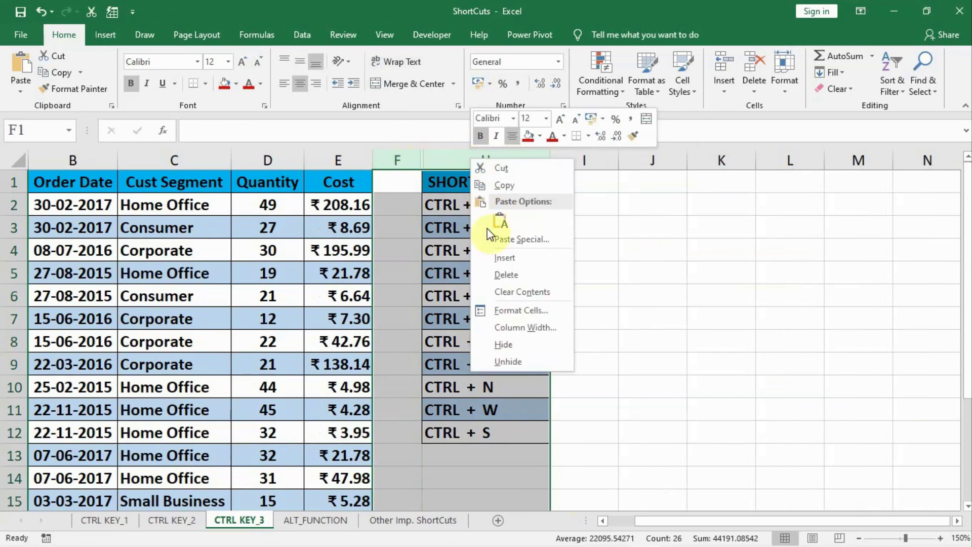
{"action": "left_click", "coordinate": [506, 362]}
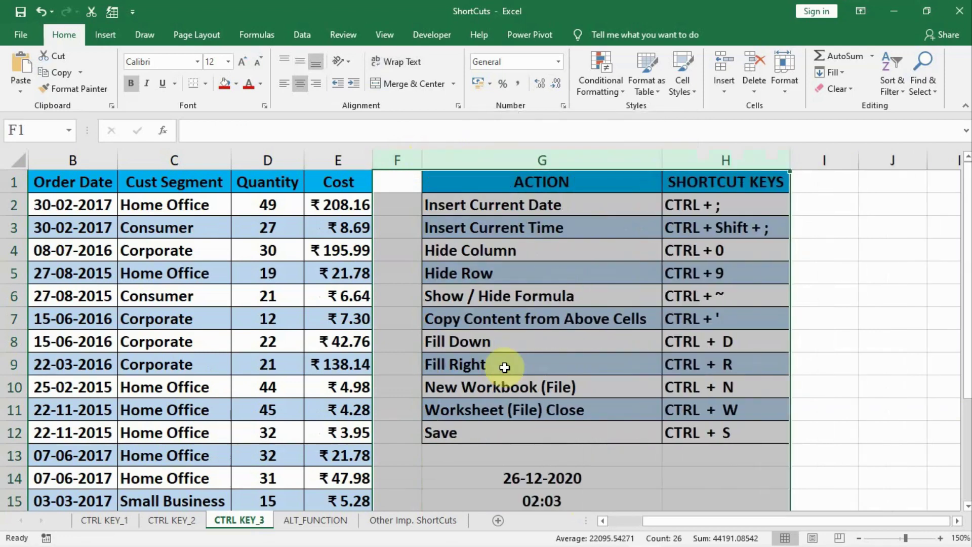
{"action": "key", "text": "ctrl+z"}
Reveal hidden column G directly from its collapsed boundary beside column H.
{"action": "left_click", "coordinate": [431, 160]}
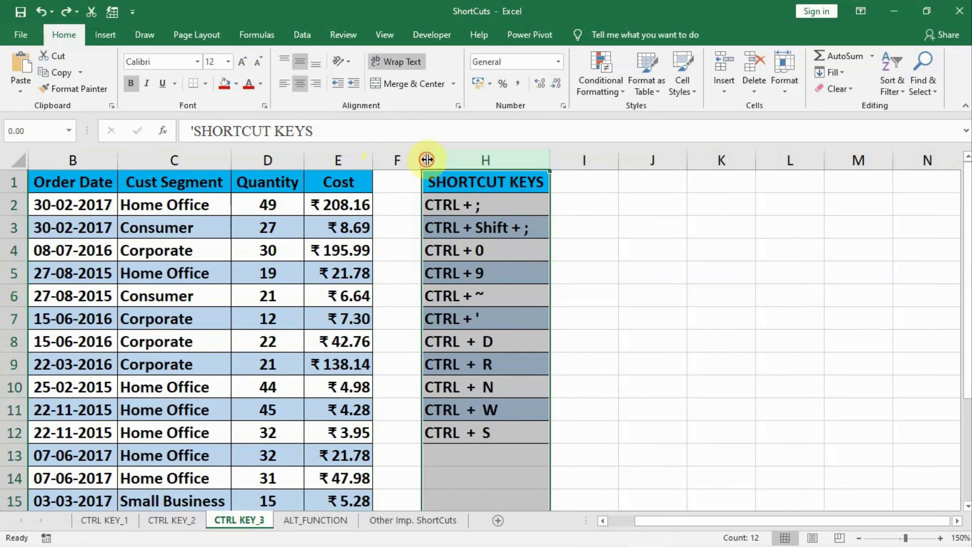
{"action": "double_click", "coordinate": [428, 160]}
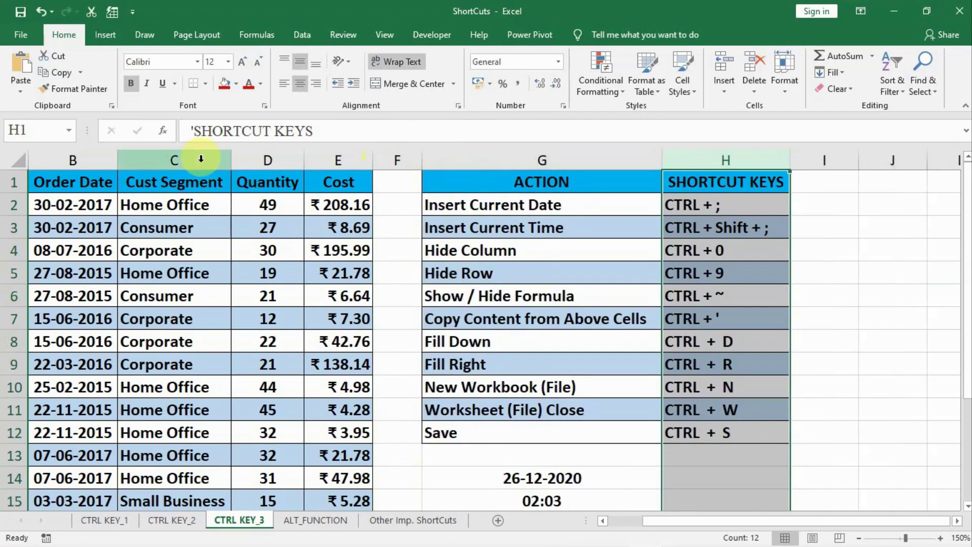
Hide columns C to G, from Cust Segment through ACTION.
{"action": "left_click_drag", "start_coordinate": [174, 160], "coordinate": [510, 160]}
{"action": "right_click", "coordinate": [510, 160]}
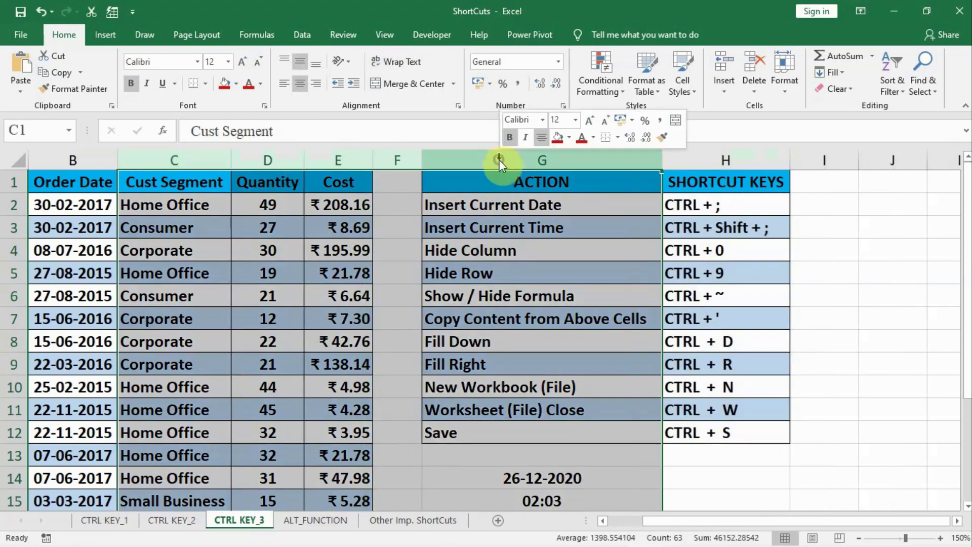
{"action": "left_click", "coordinate": [536, 349]}
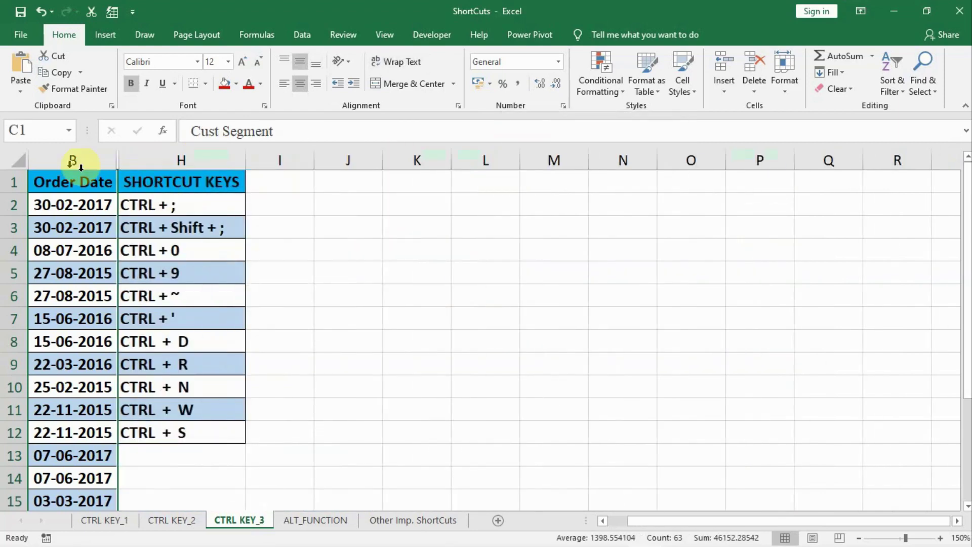
Unhide columns C to G between the Order Date and SHORTCUT KEYS columns and clear the column selection.
{"action": "left_click_drag", "start_coordinate": [81, 160], "coordinate": [152, 153]}
{"action": "right_click", "coordinate": [151, 153]}
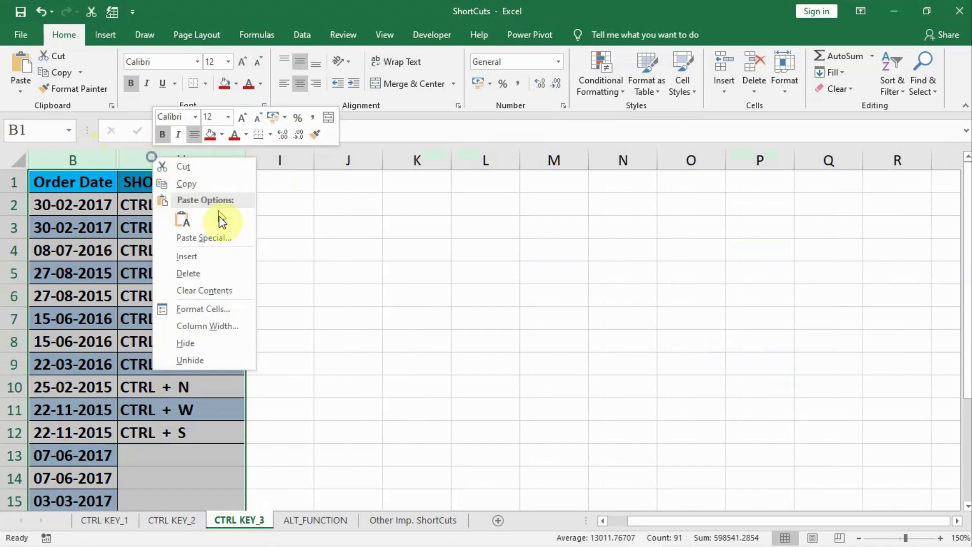
{"action": "left_click", "coordinate": [194, 361]}
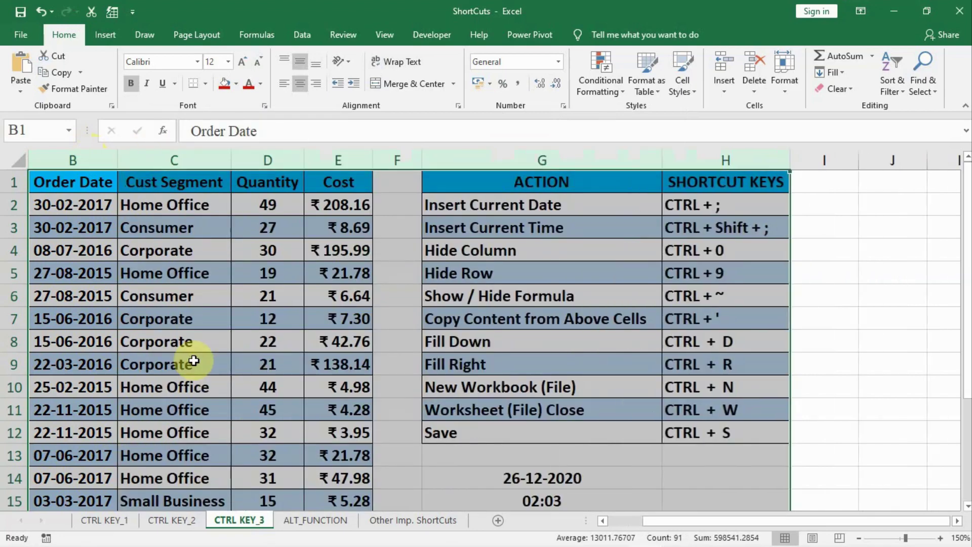
{"action": "left_click", "coordinate": [123, 363]}
Hide rows 8 to 11 of the sheet.
{"action": "left_click_drag", "start_coordinate": [9, 343], "coordinate": [8, 409]}
{"action": "right_click", "coordinate": [7, 363]}
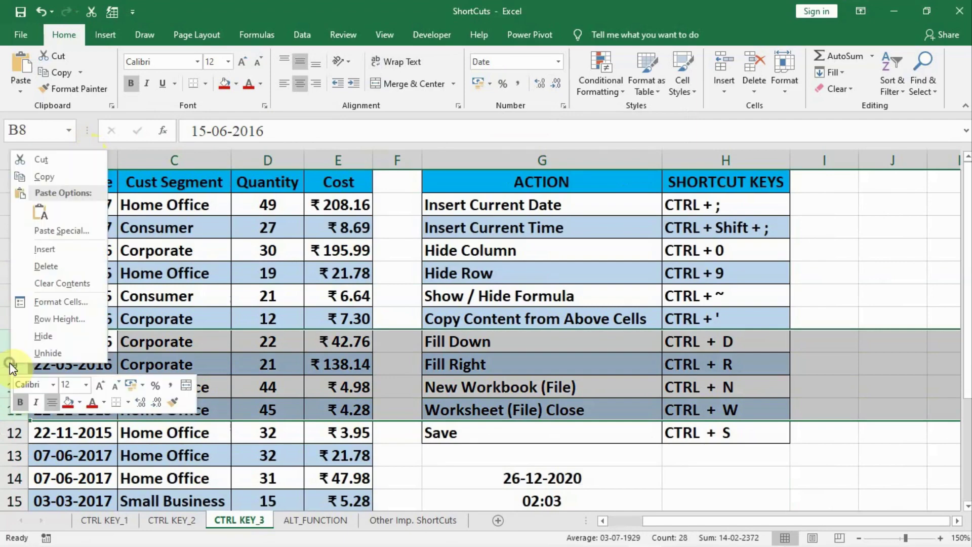
{"action": "left_click", "coordinate": [35, 337]}
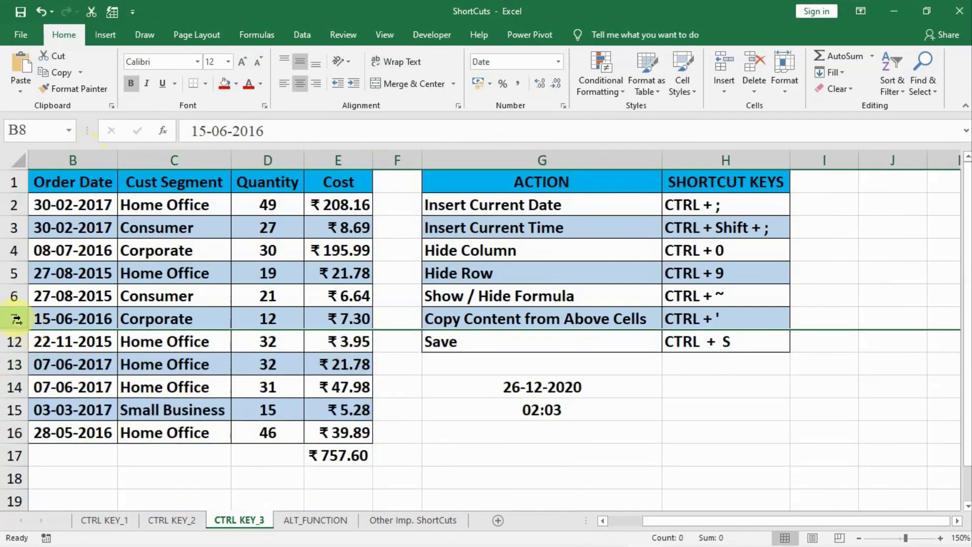
Unhide rows 8 to 11 from a selection of rows 7 and 12.
{"action": "left_click_drag", "start_coordinate": [12, 319], "coordinate": [13, 346]}
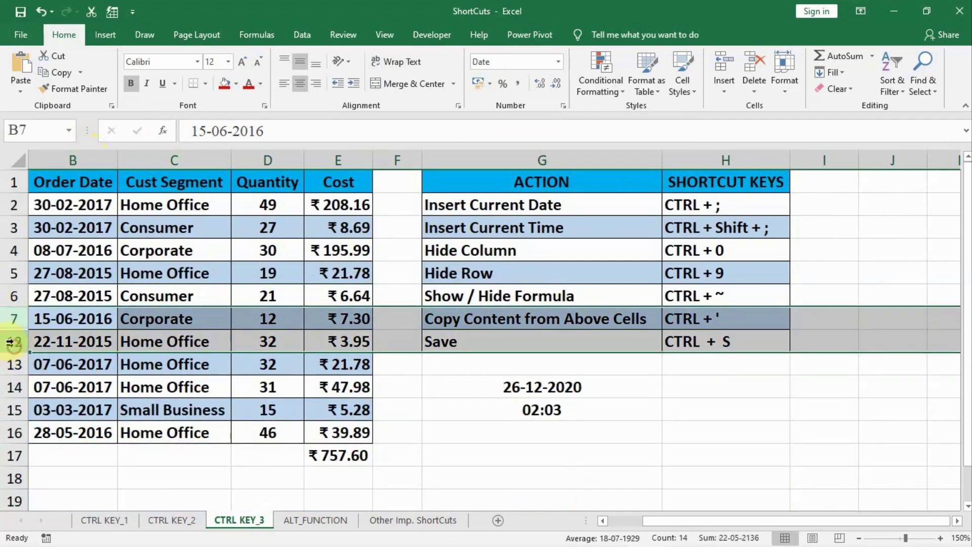
{"action": "right_click", "coordinate": [57, 328]}
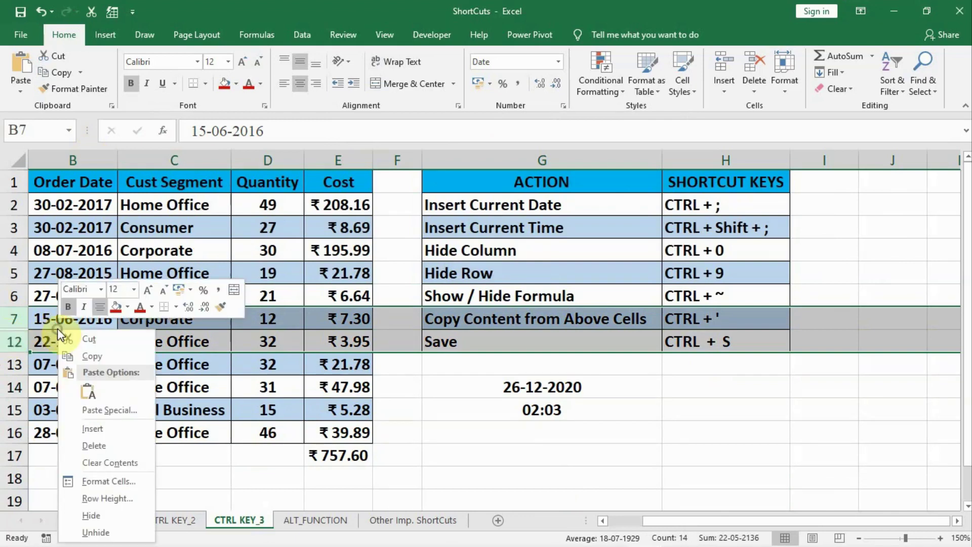
{"action": "left_click", "coordinate": [91, 532]}
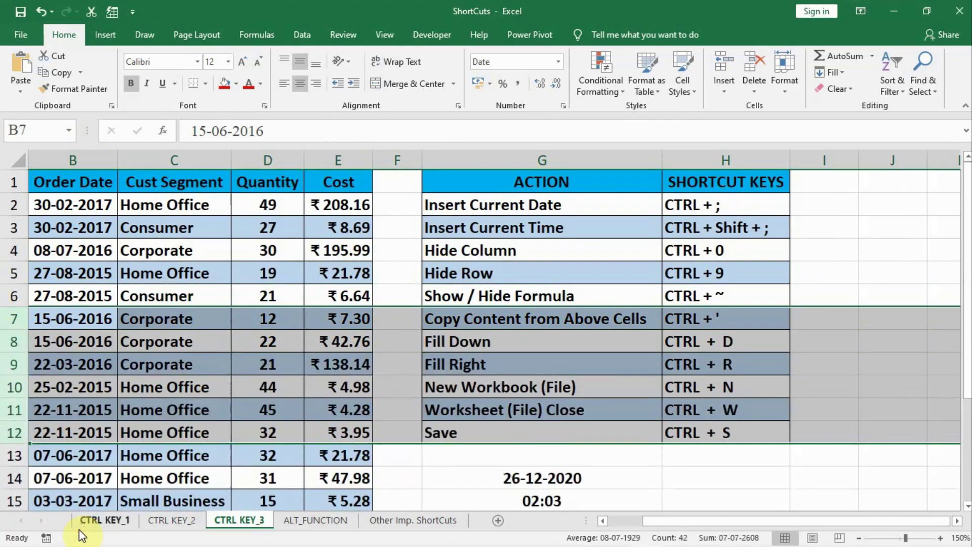